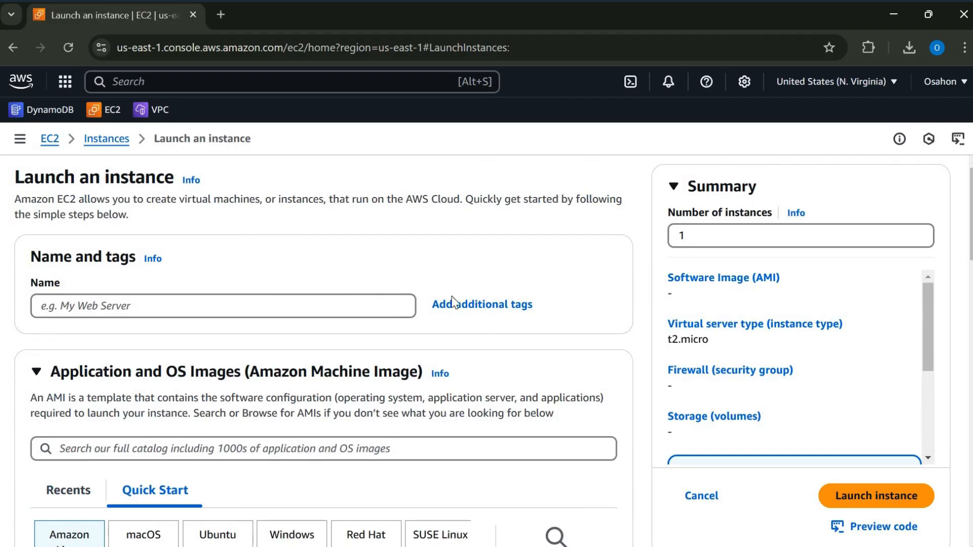
# - Name the new instance Window4
pyautogui.click(373, 305)
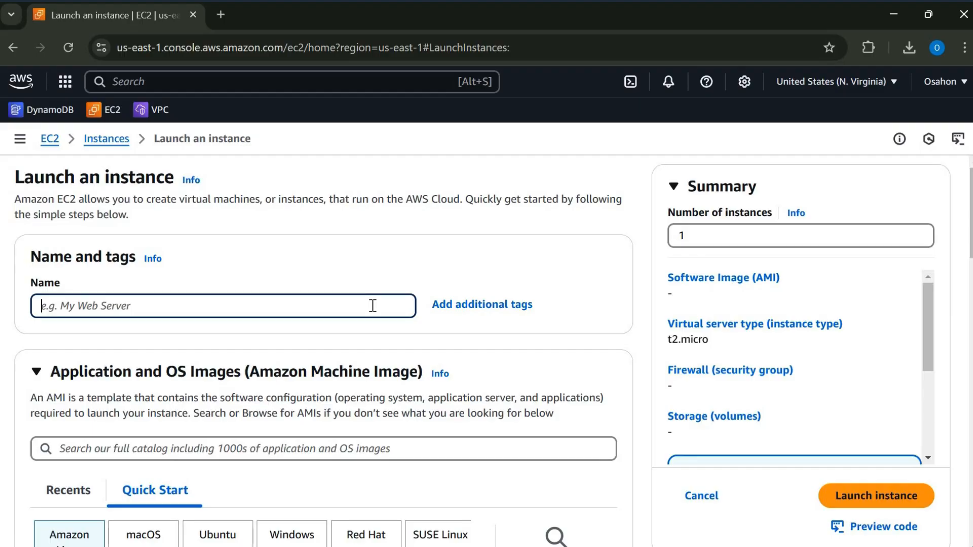
pyautogui.write('Windo')
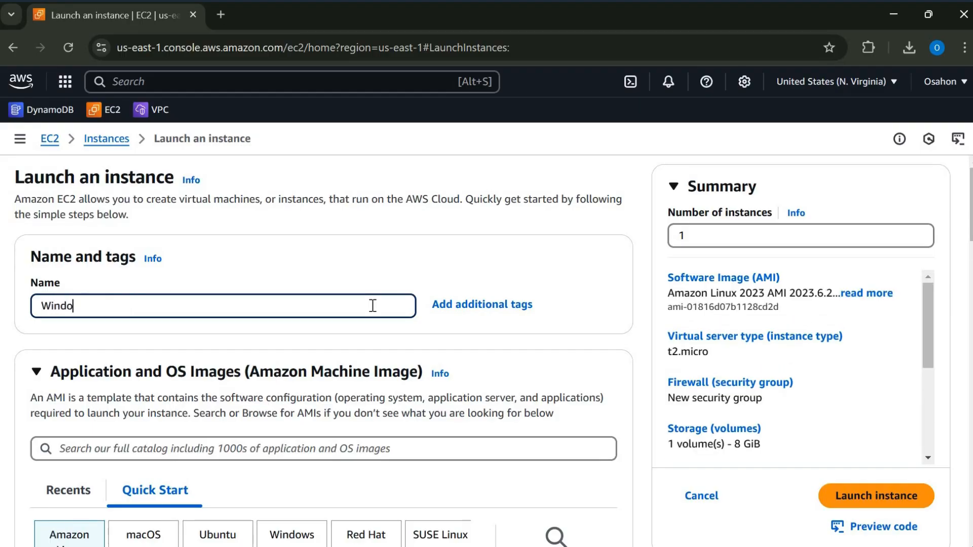
pyautogui.write('w4')
# - Choose Windows as the operating system and select the Microsoft Windows Server 2022 Base machine image
pyautogui.scroll(-3, 637, 265)
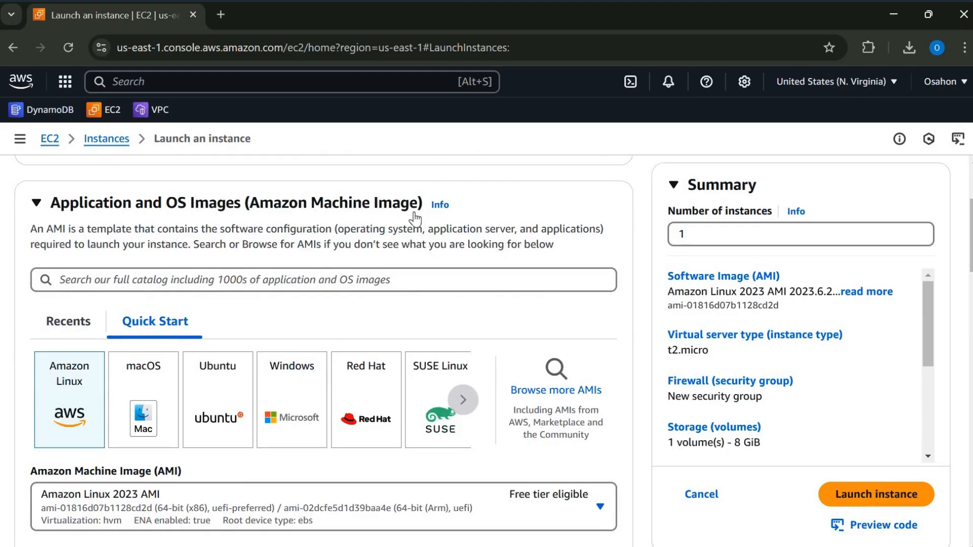
pyautogui.click(299, 402)
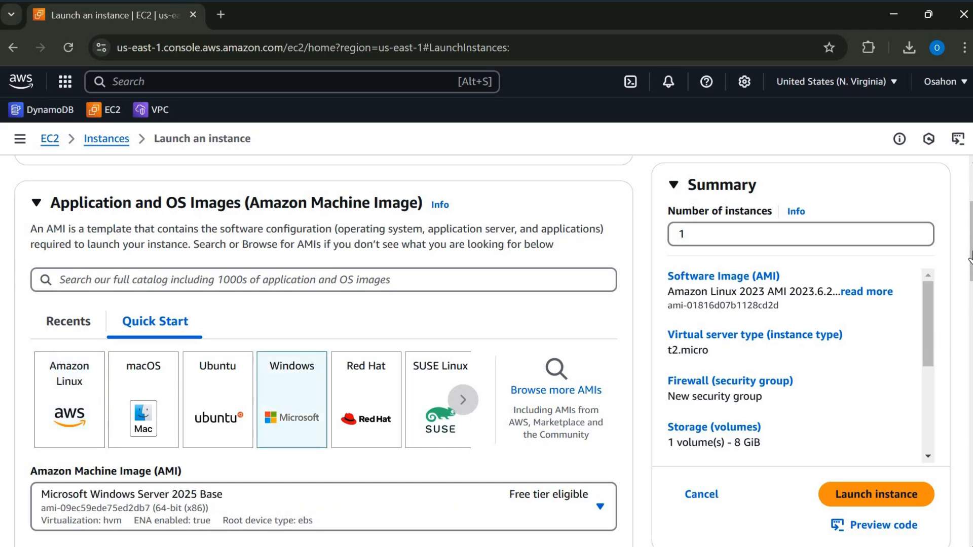
pyautogui.scroll(-4, 677, 288)
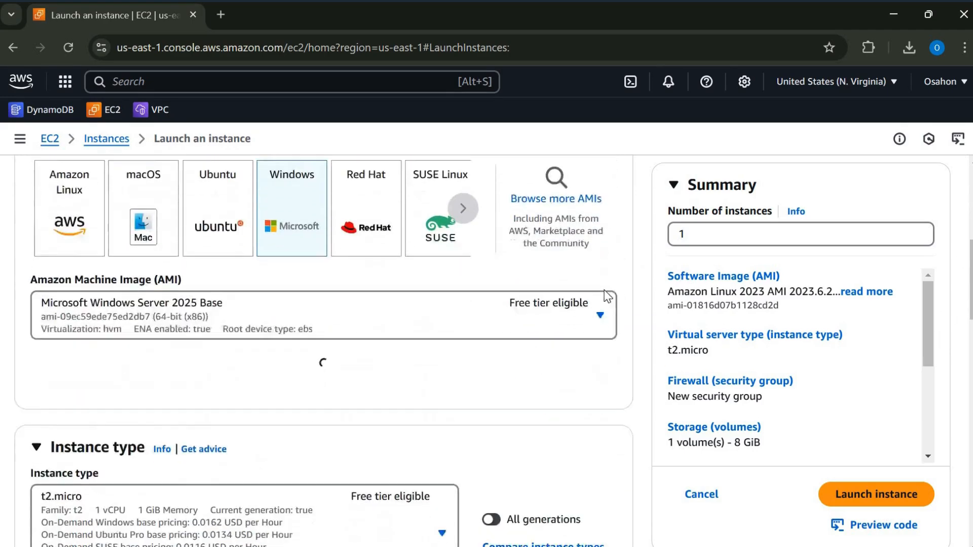
pyautogui.click(600, 288)
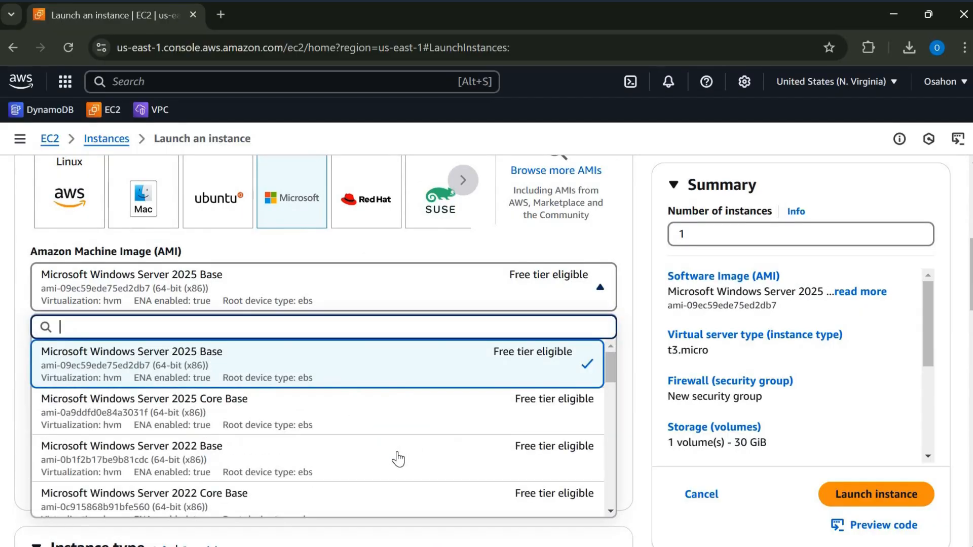
pyautogui.click(401, 458)
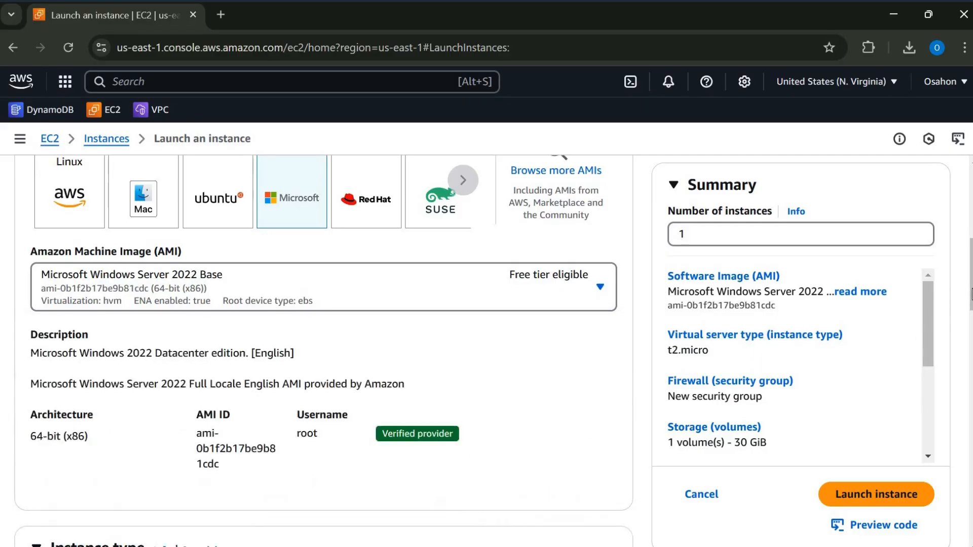
# - Select the existing RSA key pair kay for logging in to the instance
pyautogui.scroll(-5, 952, 365)
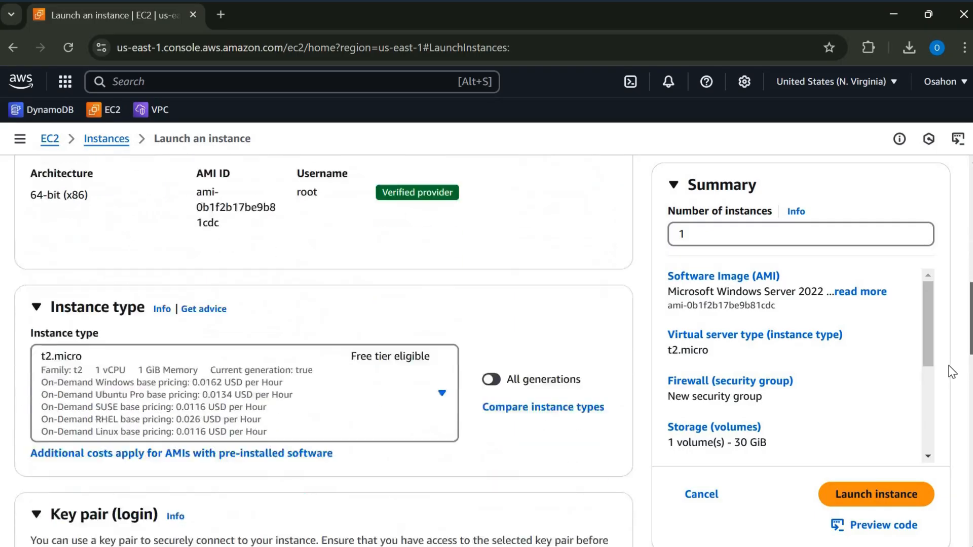
pyautogui.scroll(-5, 397, 341)
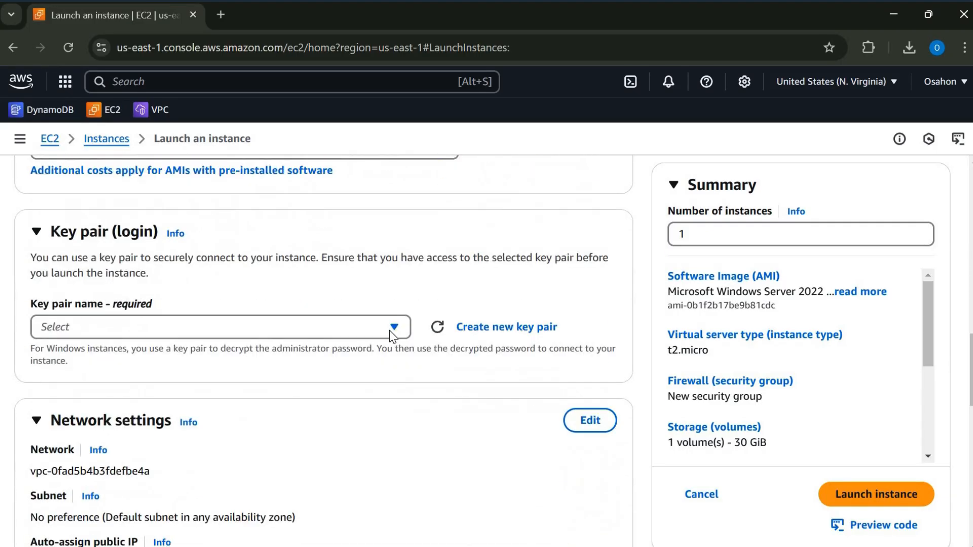
pyautogui.click(302, 327)
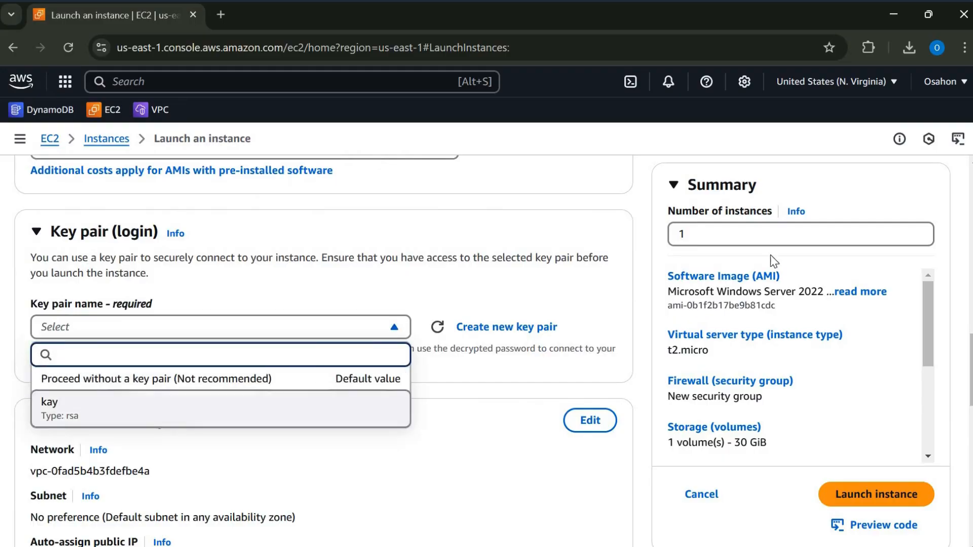
pyautogui.press('Return')
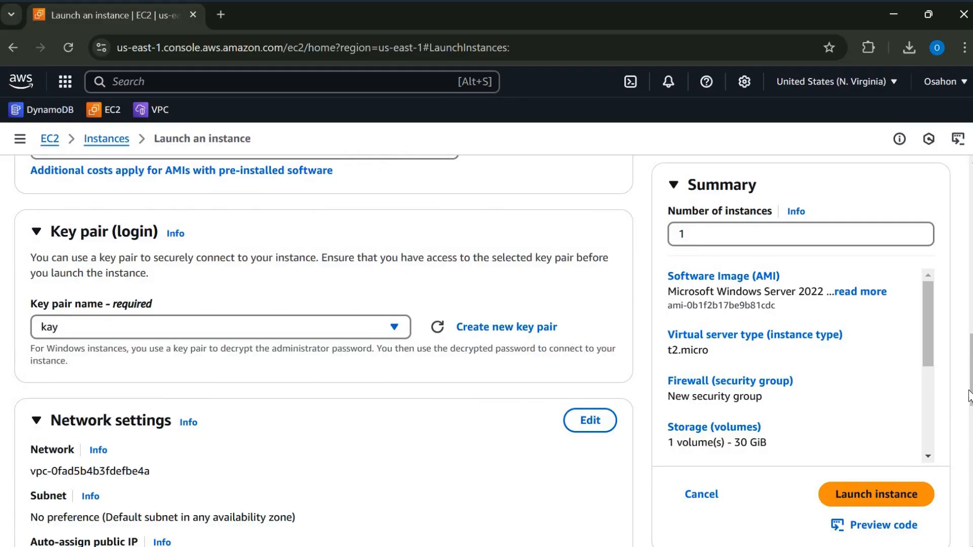
# - Edit the network settings and choose the default VPC's subnet in availability zone us-east-1a
pyautogui.scroll(-4, 583, 259)
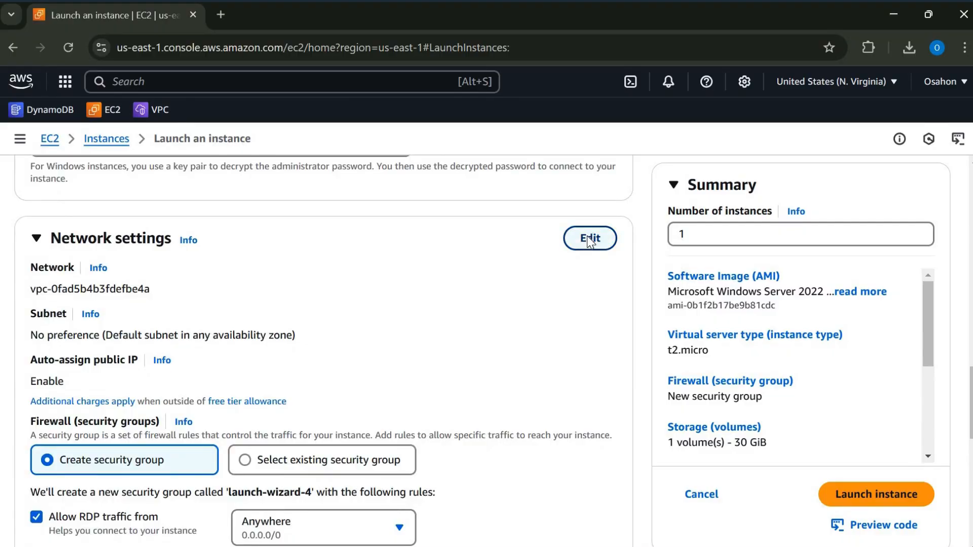
pyautogui.click(589, 241)
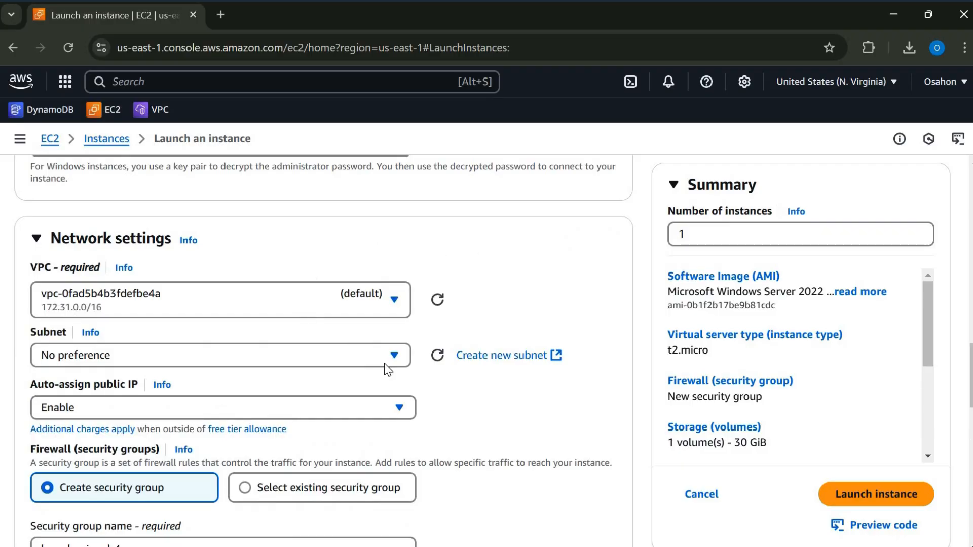
pyautogui.click(348, 348)
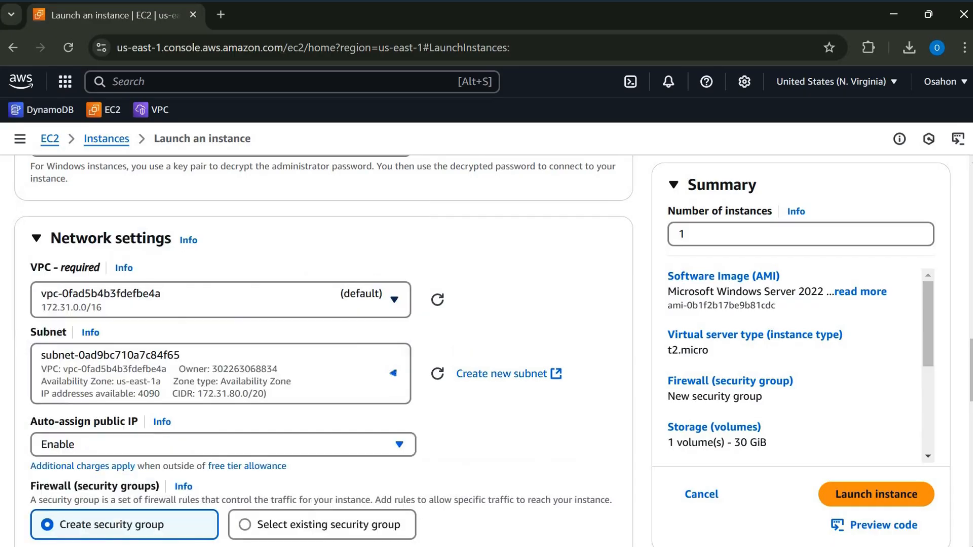
pyautogui.click(253, 311)
# - Add a second inbound security group rule that allows HTTP traffic from Anywhere
pyautogui.scroll(-5, 968, 425)
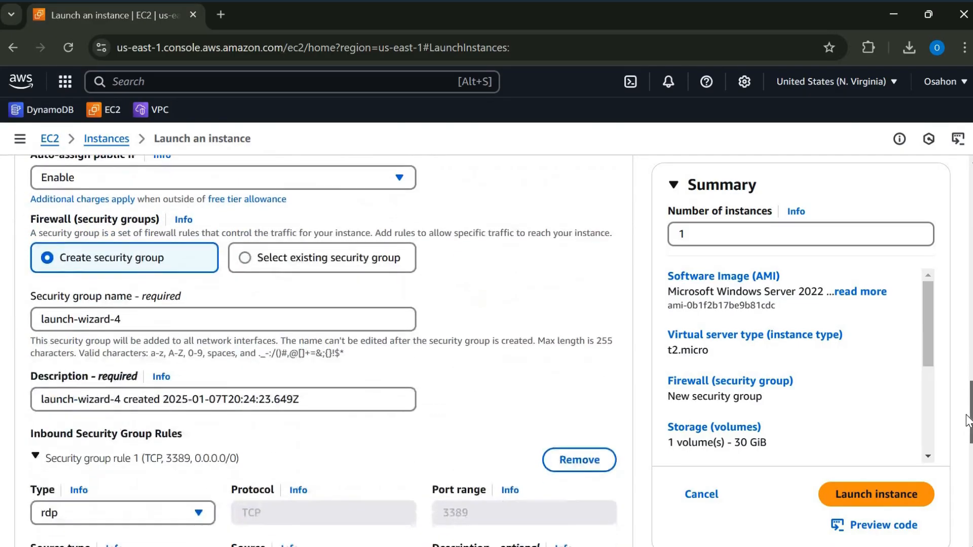
pyautogui.scroll(1, 427, 339)
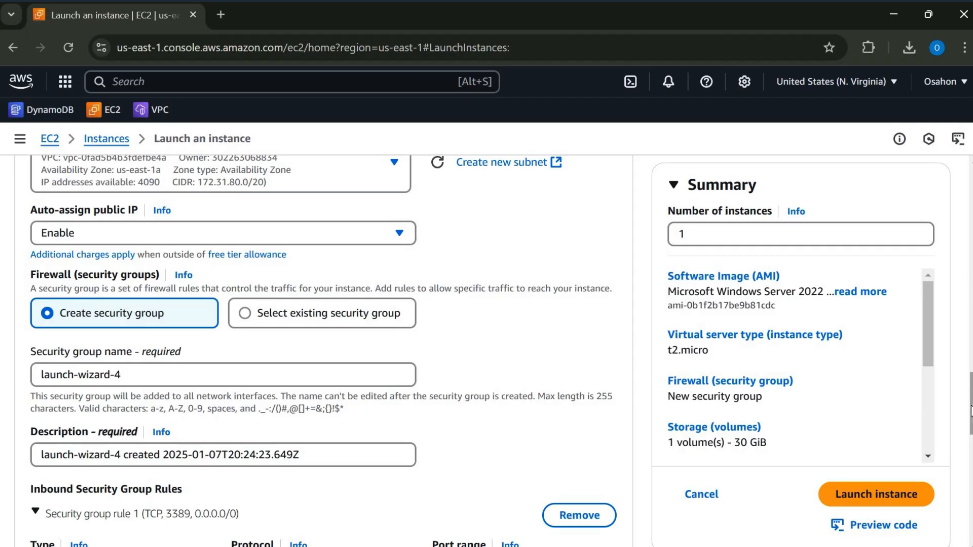
pyautogui.scroll(-2, 968, 426)
pyautogui.scroll(-4, 963, 445)
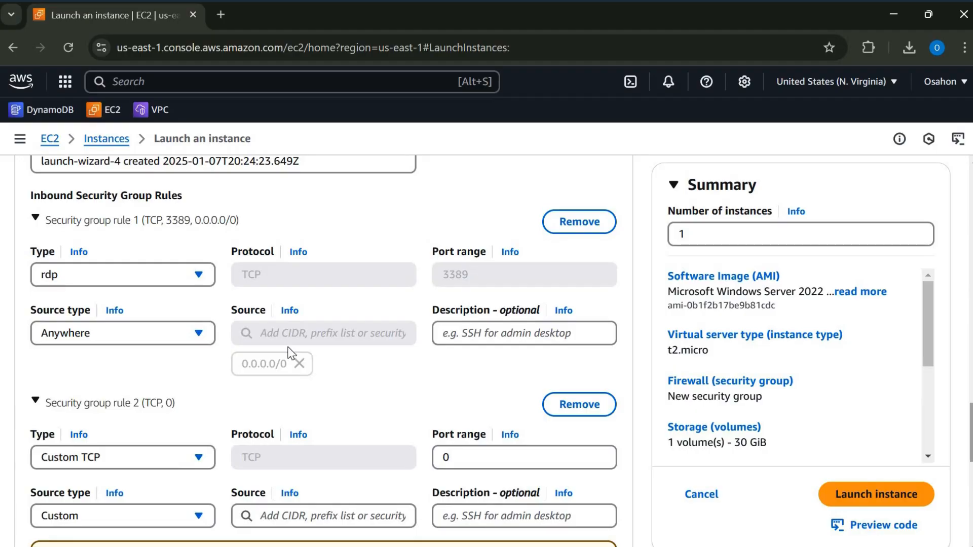
pyautogui.scroll(-3, 292, 355)
pyautogui.click(198, 302)
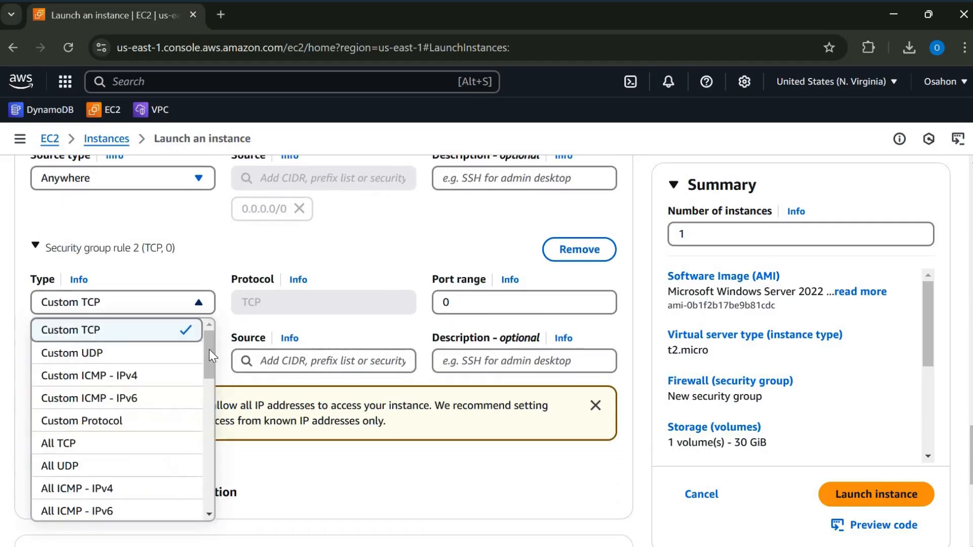
pyautogui.scroll(-5, 134, 393)
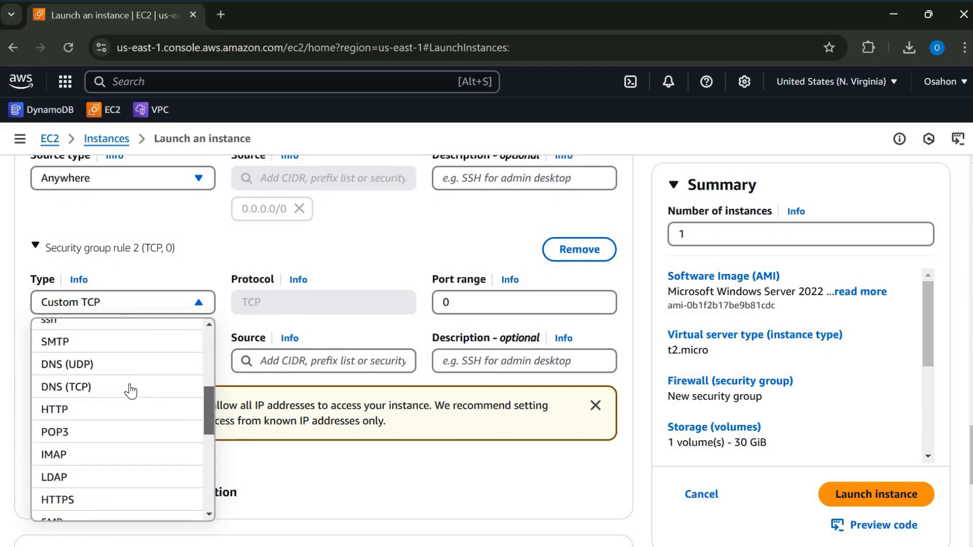
pyautogui.click(133, 392)
pyautogui.click(208, 362)
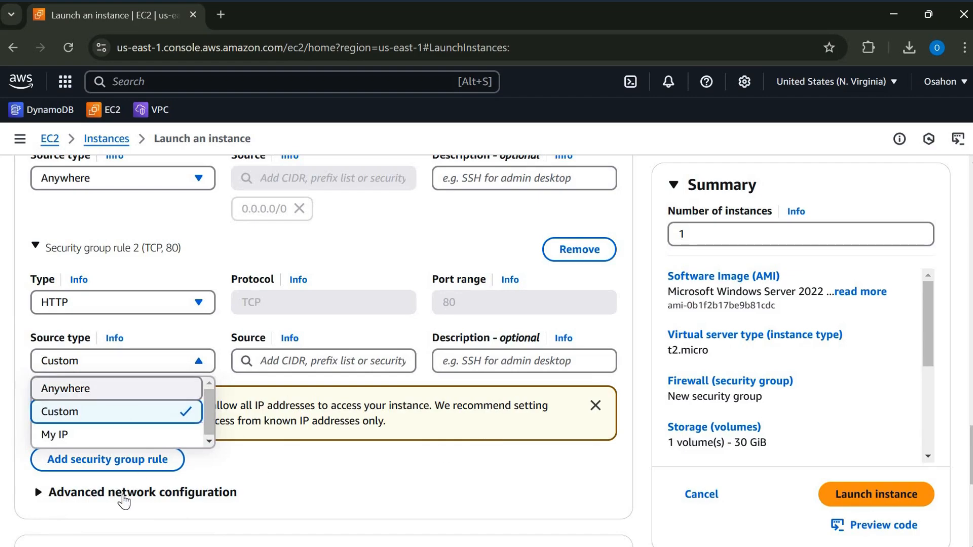
# - Add a third inbound security group rule that allows HTTPS traffic from Anywhere
pyautogui.click(125, 500)
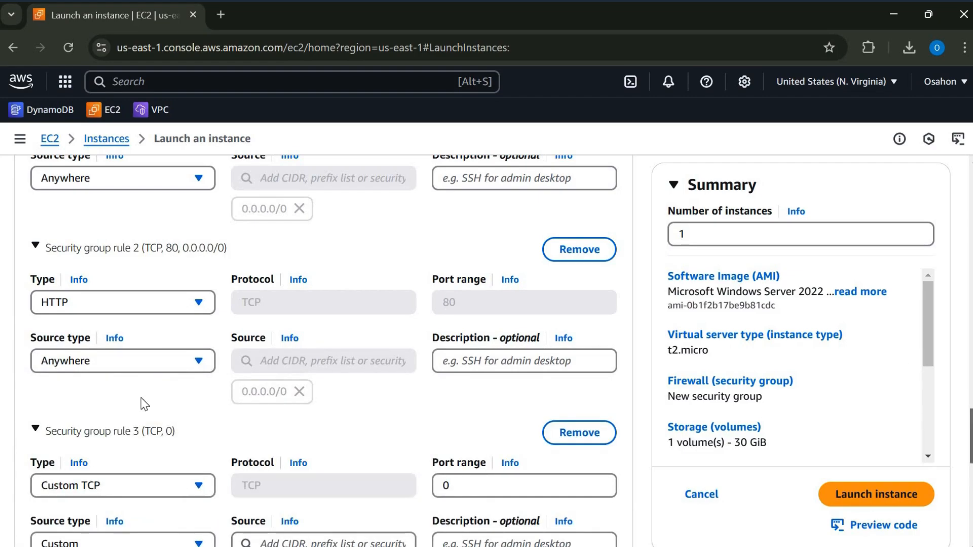
pyautogui.scroll(-3, 196, 336)
pyautogui.click(198, 327)
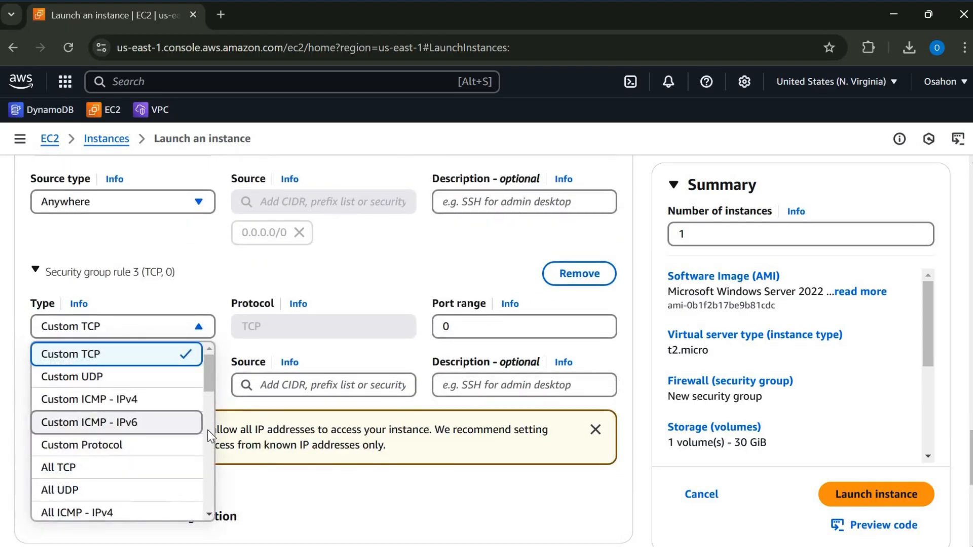
pyautogui.scroll(-5, 163, 460)
pyautogui.click(152, 456)
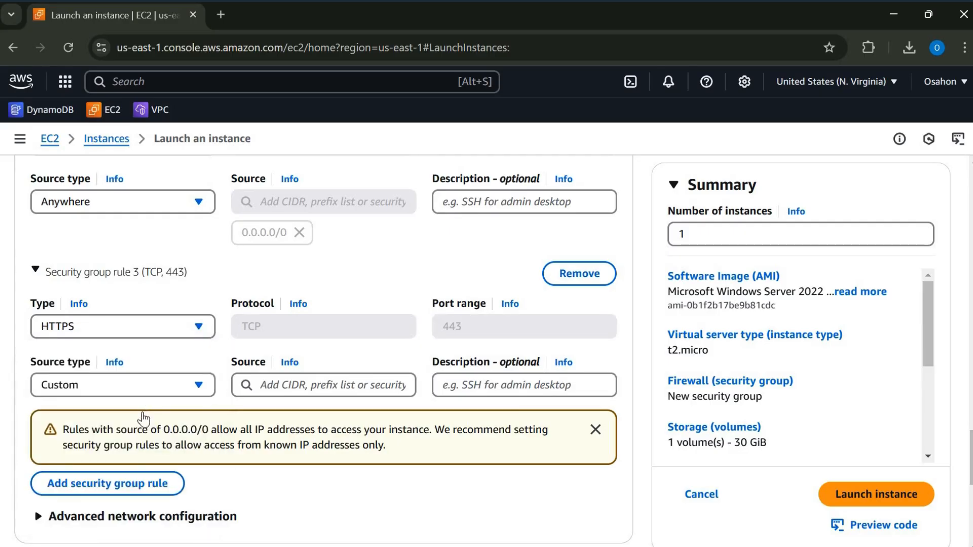
pyautogui.click(198, 384)
pyautogui.press('Up')
pyautogui.press('Return')
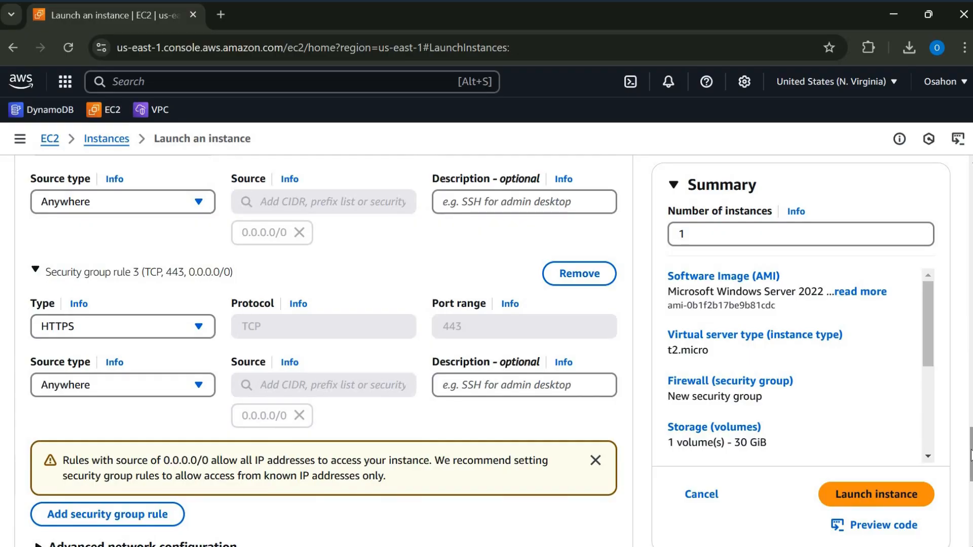
# - Review the storage, instance type and image settings and launch the instance
pyautogui.moveTo(970, 477); pyautogui.dragTo(966, 494)
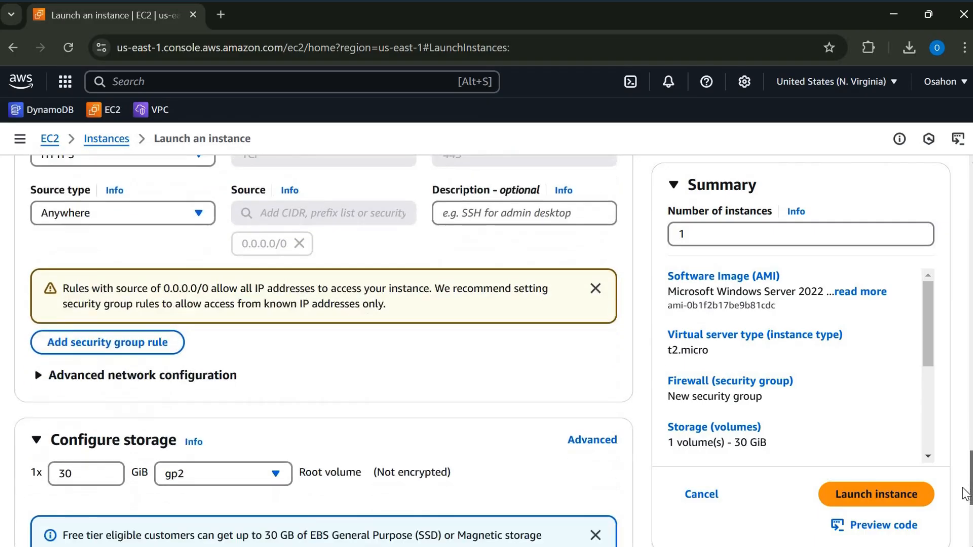
pyautogui.scroll(-2, 966, 494)
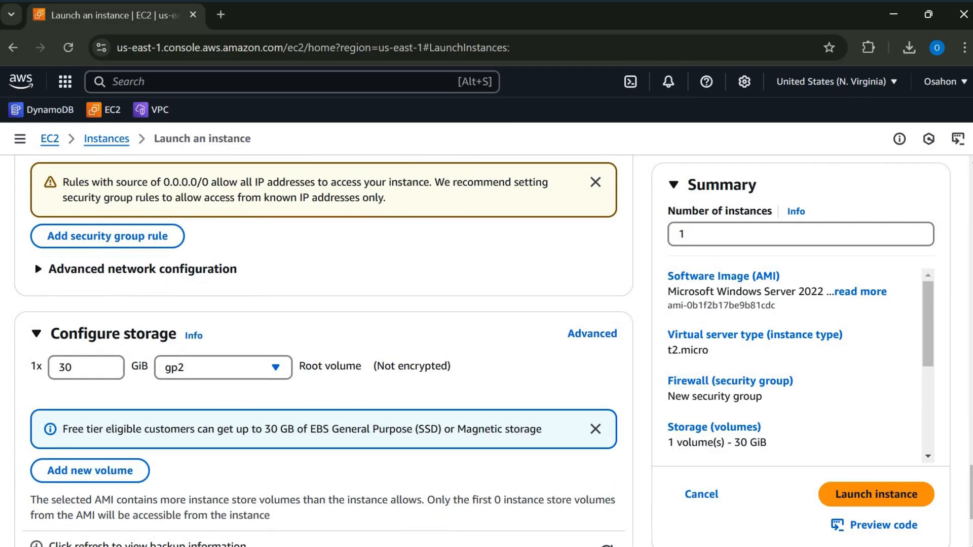
pyautogui.scroll(7, 941, 321)
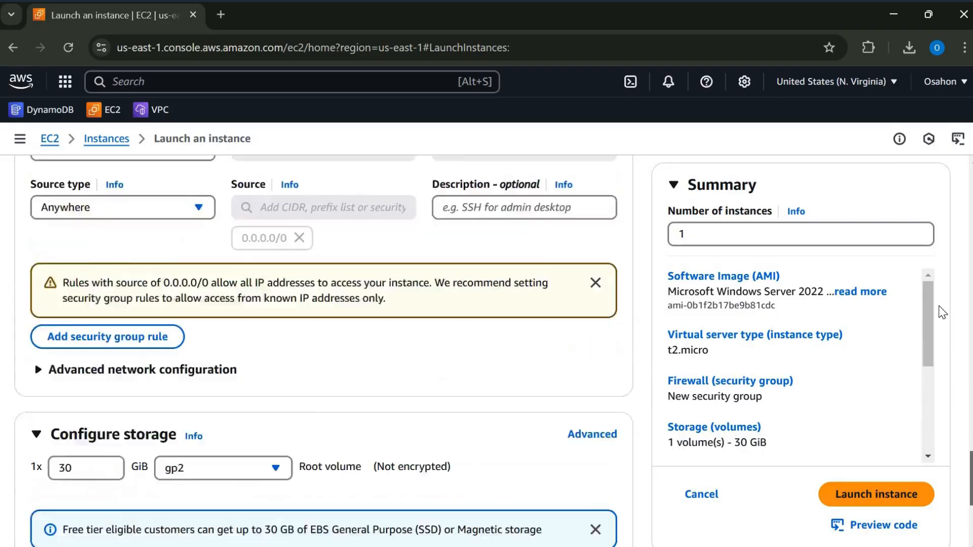
pyautogui.scroll(10, 932, 279)
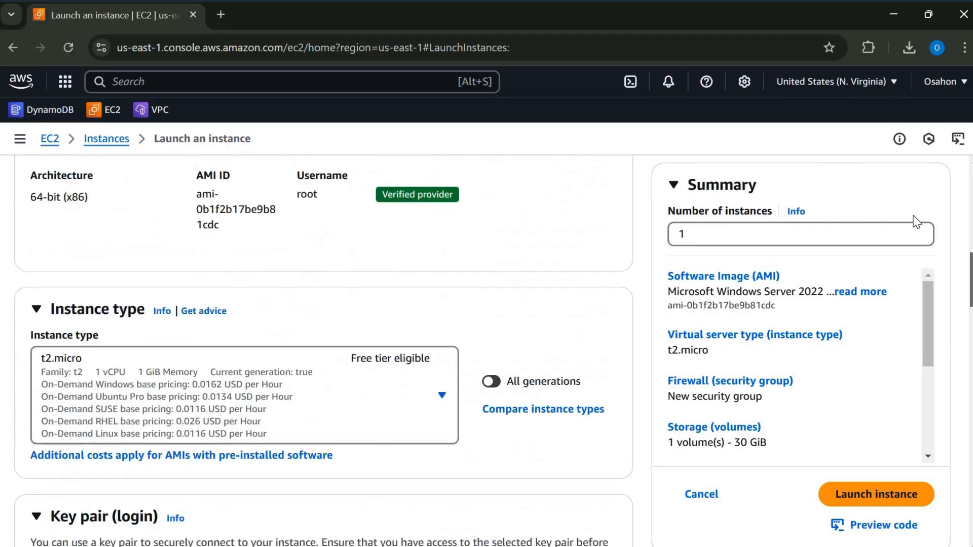
pyautogui.scroll(5, 916, 223)
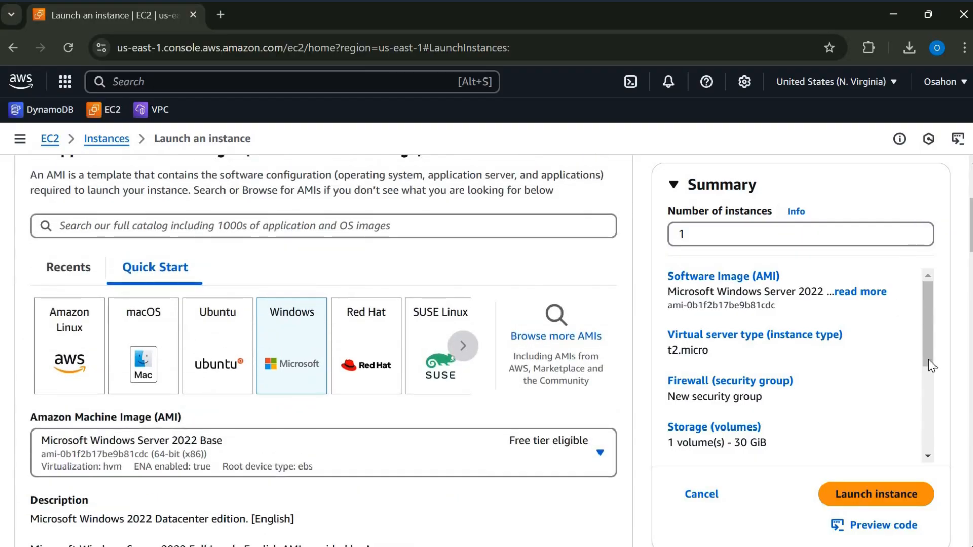
pyautogui.scroll(-3, 917, 280)
pyautogui.scroll(3, 897, 397)
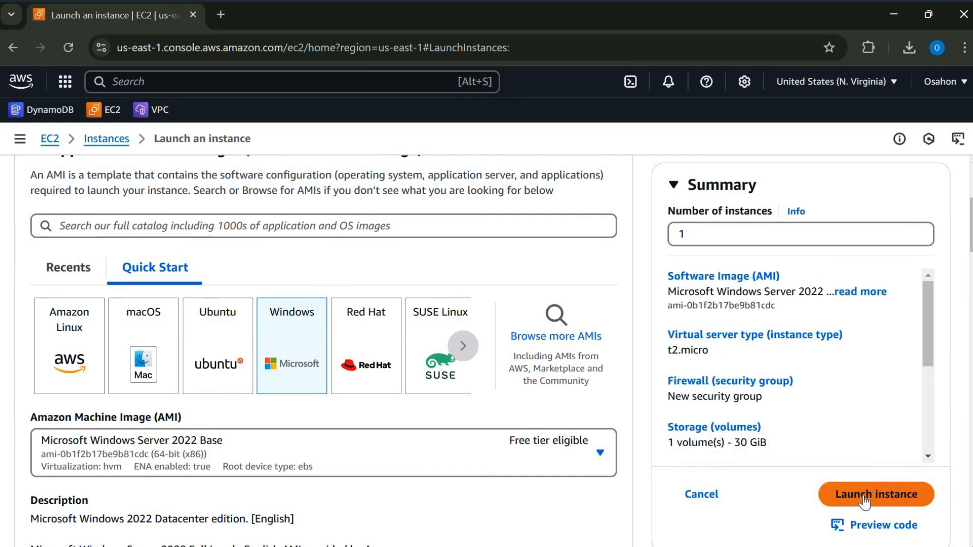
pyautogui.click(864, 500)
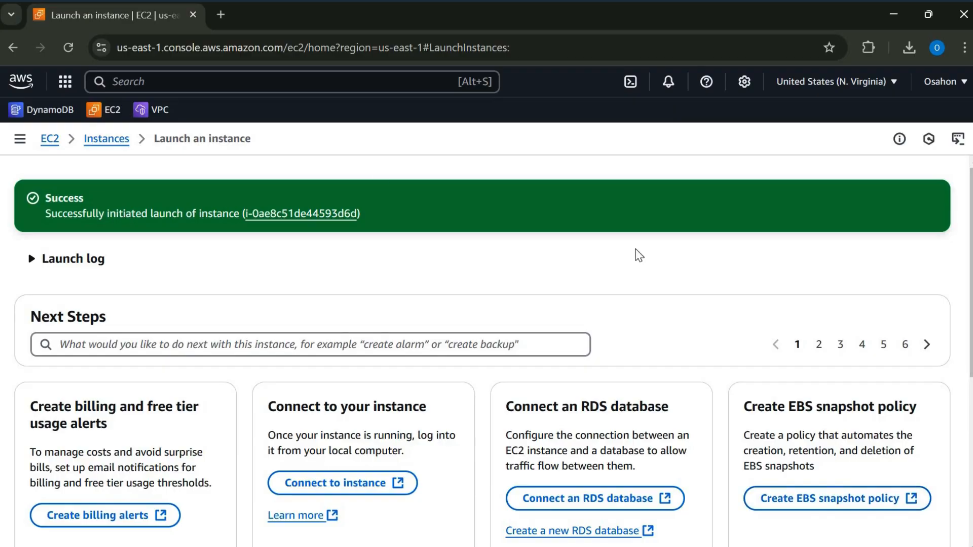
# - Open the newly launched instance in the instances list and select it to show its details
pyautogui.scroll(-1, 278, 192)
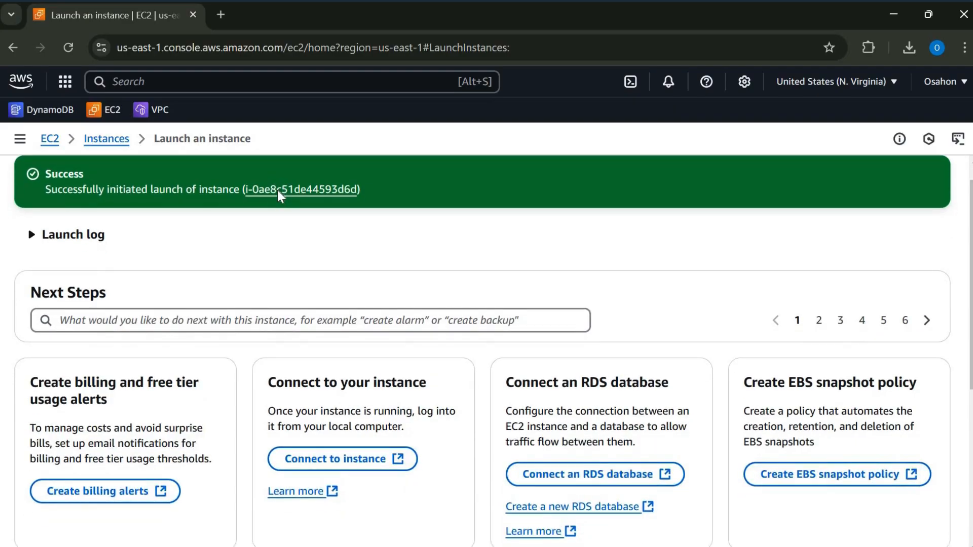
pyautogui.click(278, 190)
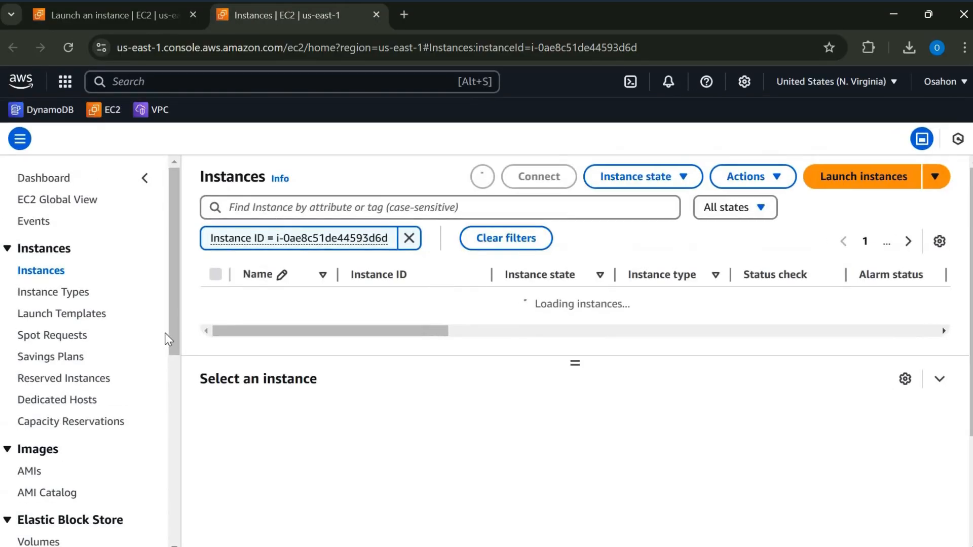
pyautogui.click(216, 275)
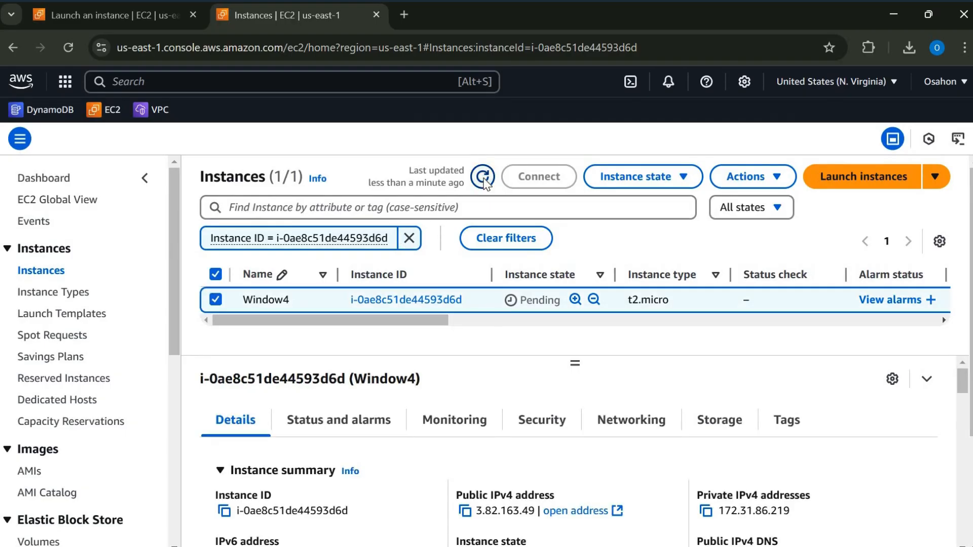
# - Refresh the instances list to check the state of Window4
pyautogui.click(483, 177)
pyautogui.click(483, 178)
pyautogui.moveTo(440, 320)
pyautogui.mouseDown()
pyautogui.moveTo(539, 306)
pyautogui.moveTo(446, 321)
pyautogui.mouseUp()
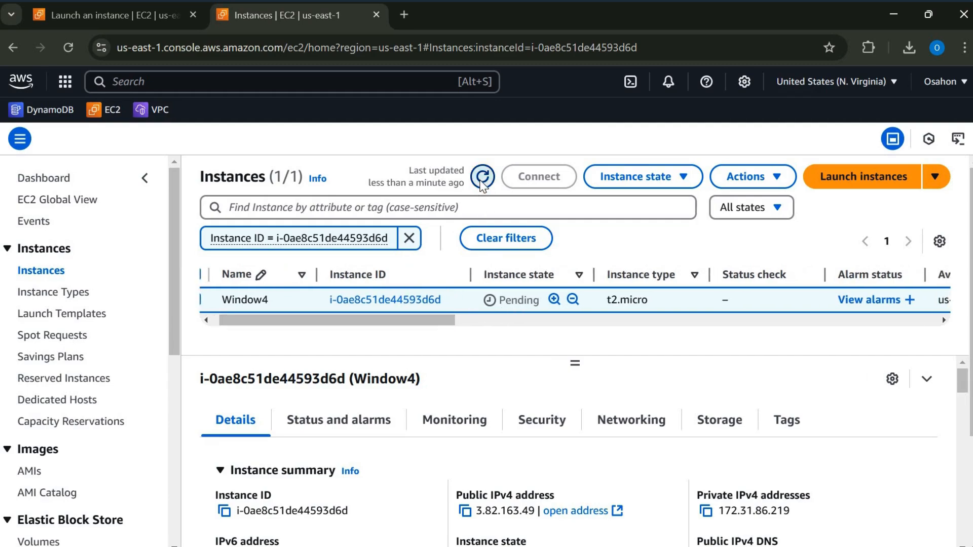
# - Keep refreshing the instances list until Window4 is running, and review the instance's status check and availability zone
pyautogui.click(482, 177)
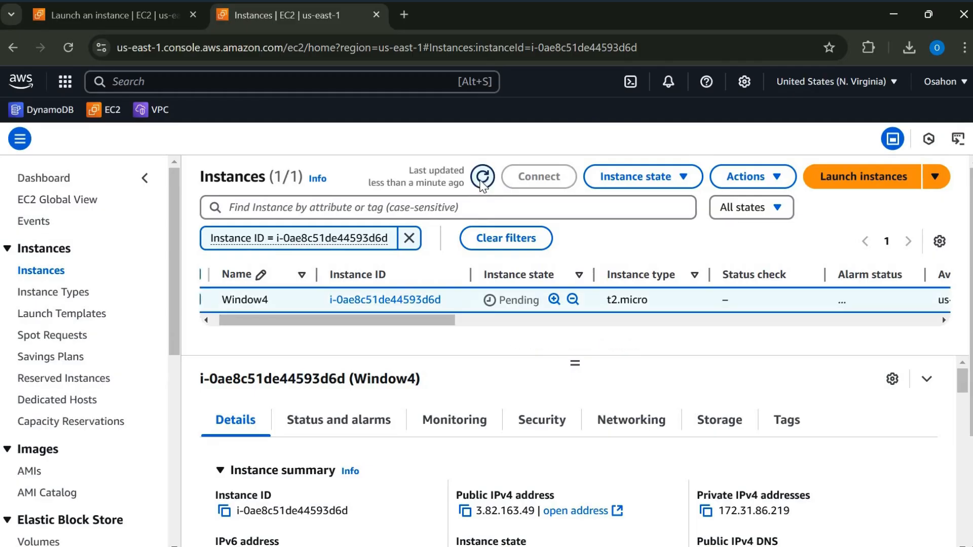
pyautogui.click(482, 181)
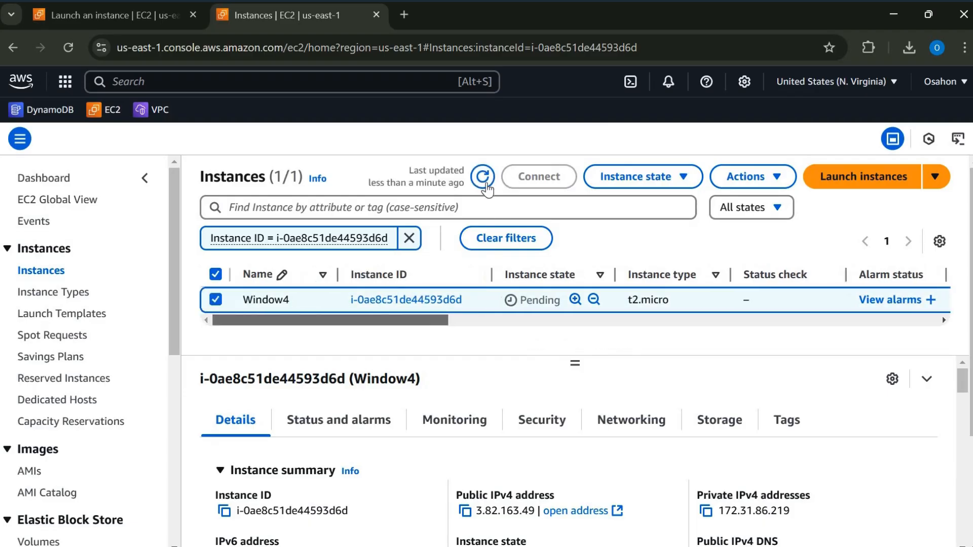
pyautogui.click(481, 183)
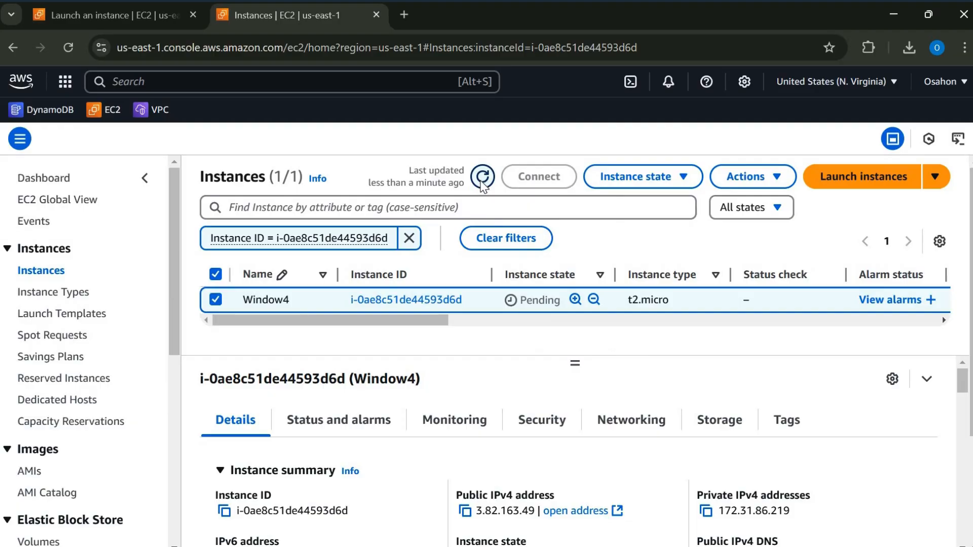
pyautogui.click(481, 182)
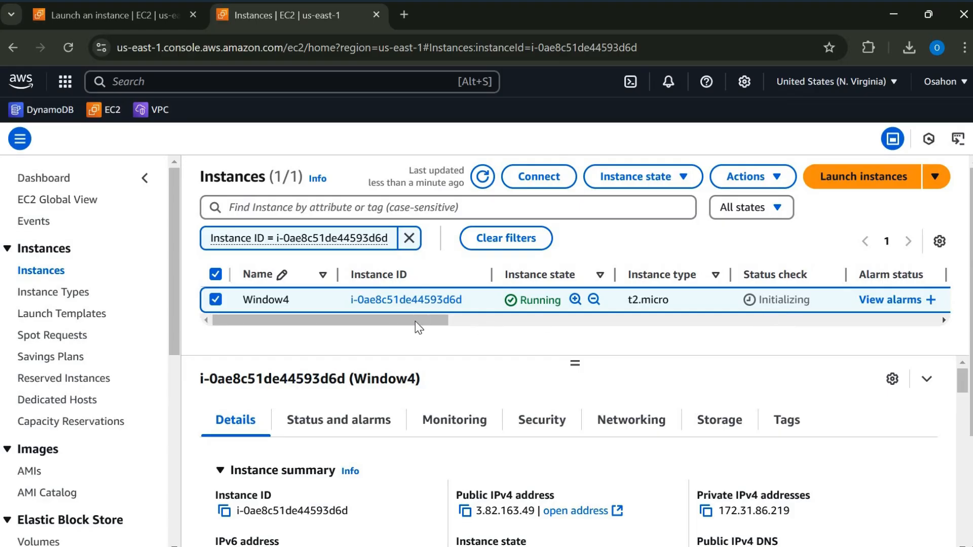
pyautogui.hscroll(5, 316, 313)
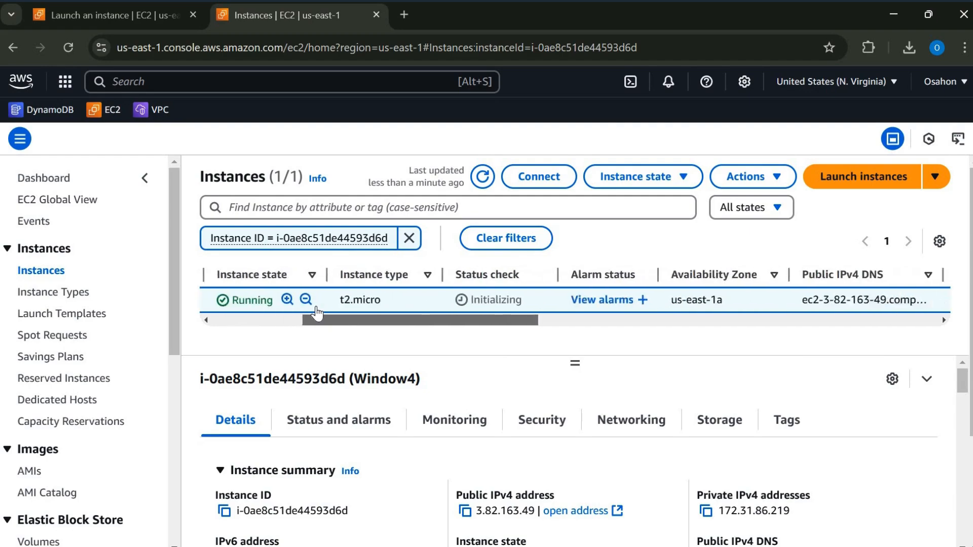
pyautogui.hscroll(-5, 317, 313)
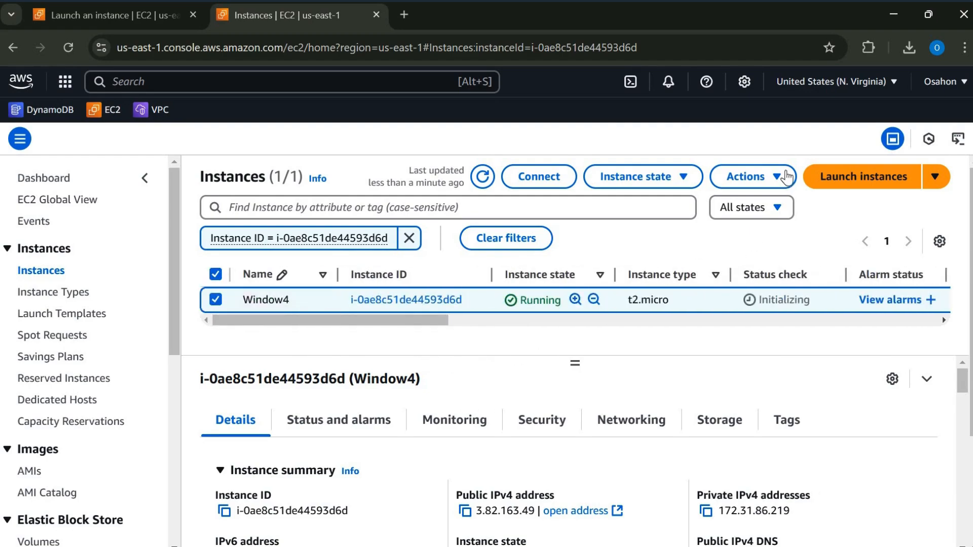
# - Start creating an image from the Window4 instance and name the image Window4
pyautogui.click(781, 182)
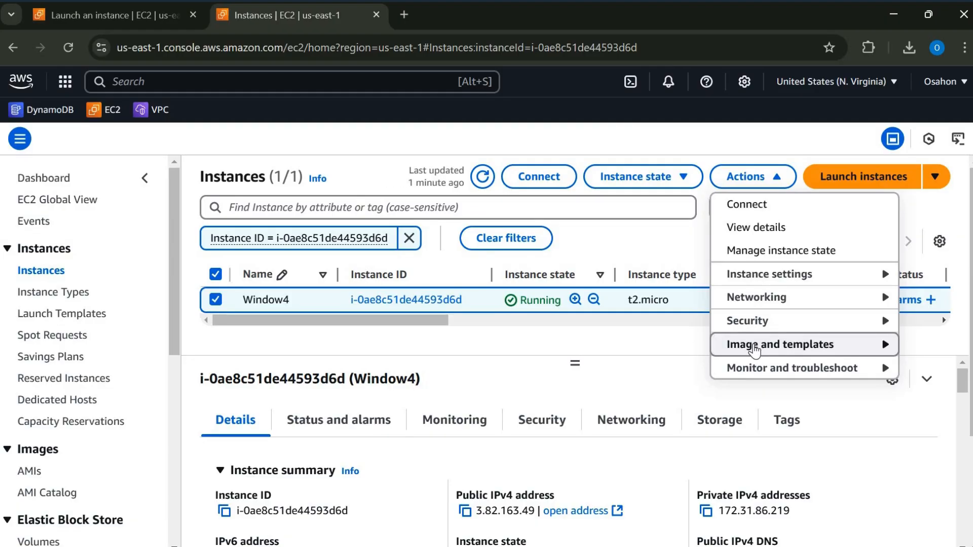
pyautogui.click(755, 350)
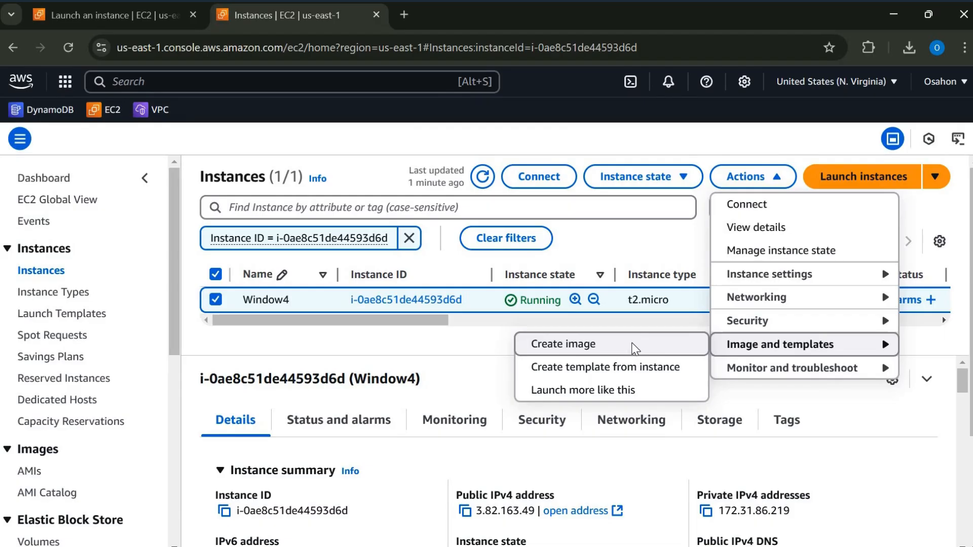
pyautogui.click(616, 348)
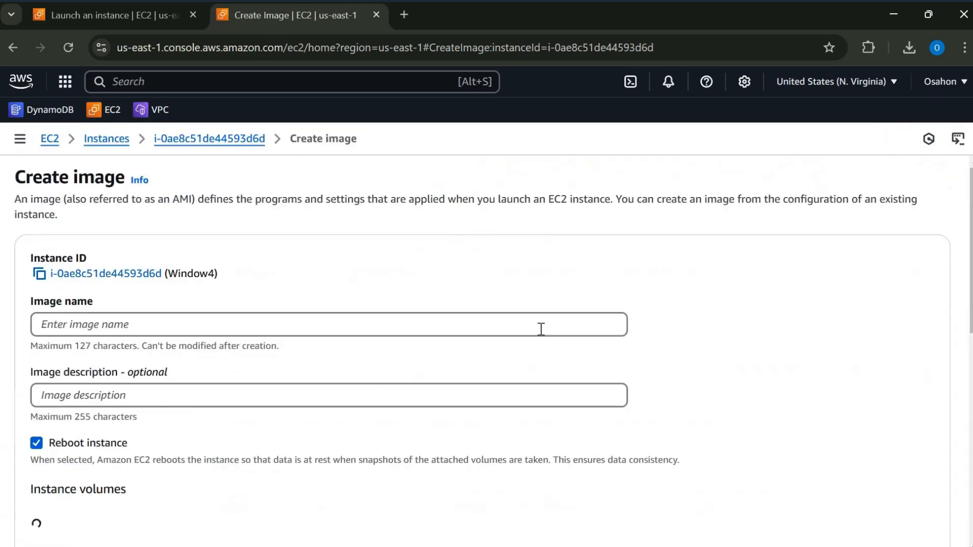
pyautogui.click(501, 327)
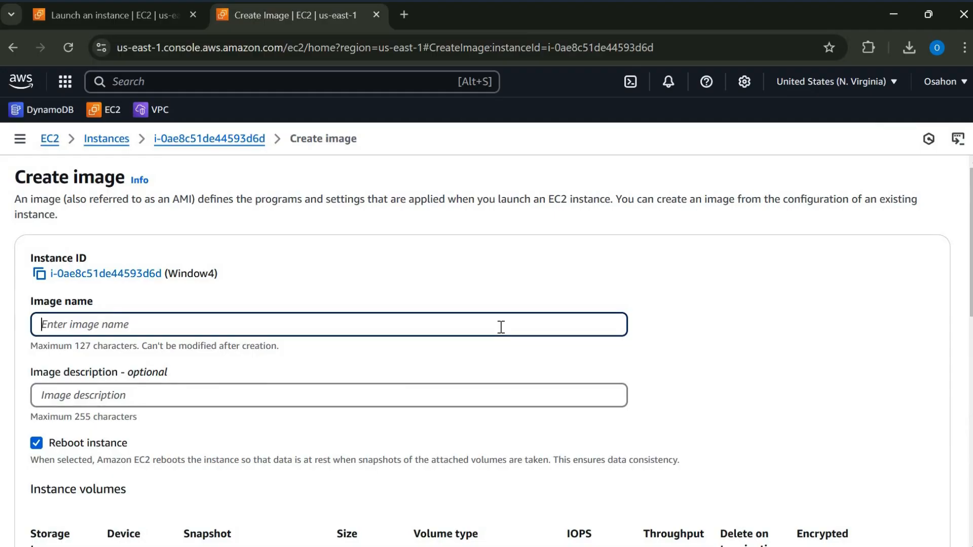
pyautogui.write('Windo')
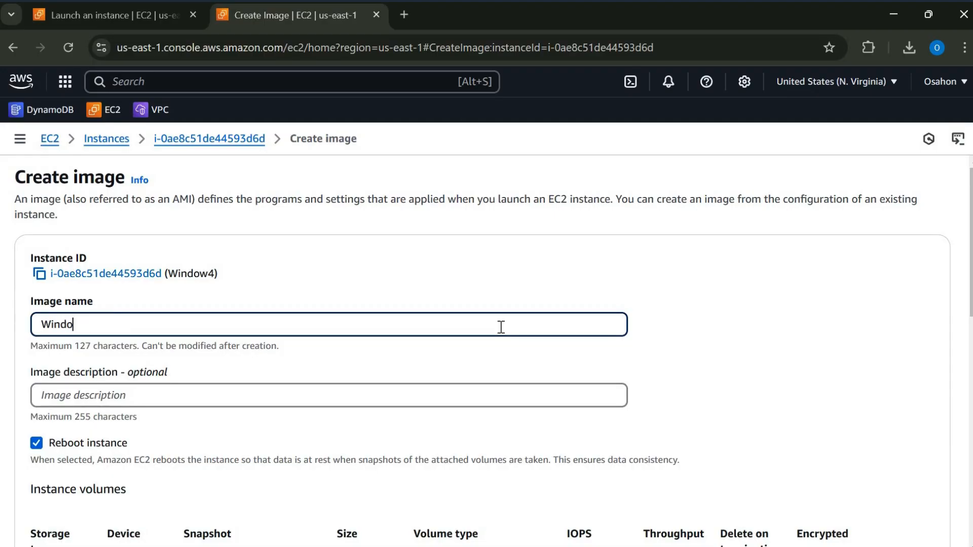
pyautogui.write('w4')
pyautogui.click(456, 396)
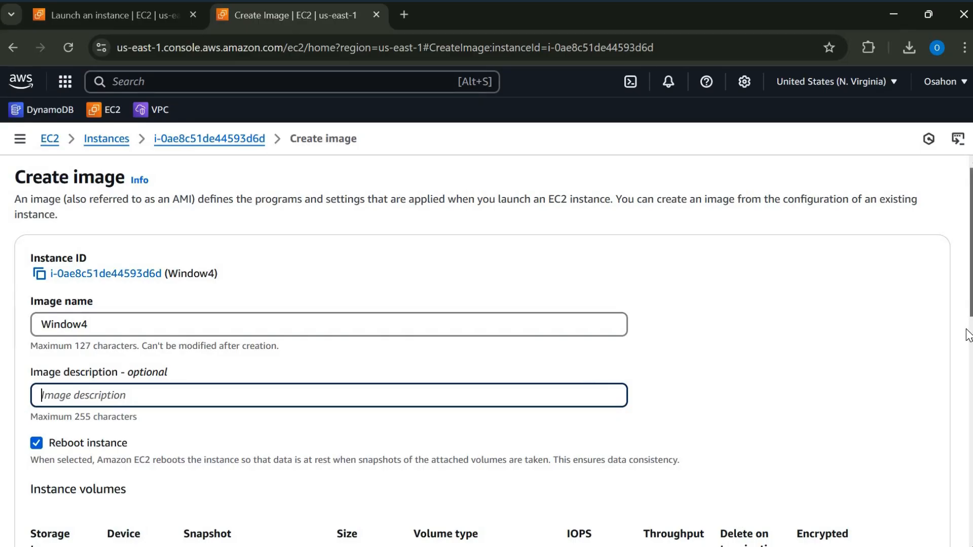
# - Review the instance volume and tag settings and create the image, leaving the optional description empty
pyautogui.scroll(-4, 966, 335)
pyautogui.scroll(-2, 957, 375)
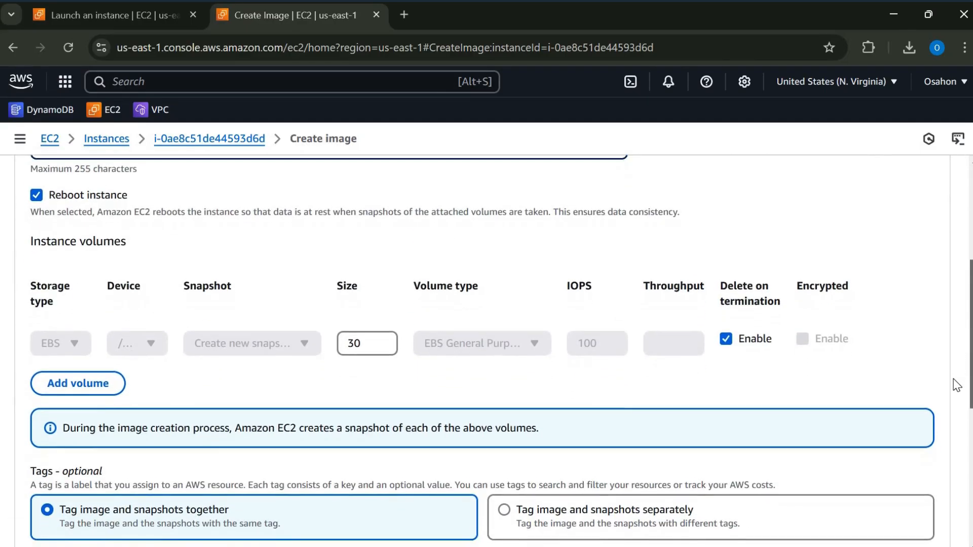
pyautogui.scroll(-3, 955, 425)
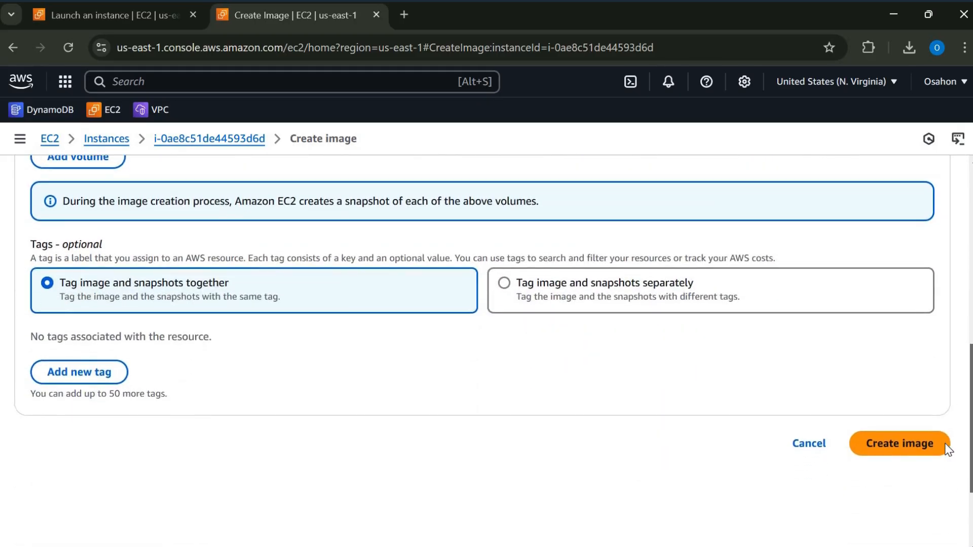
pyautogui.scroll(-1, 946, 449)
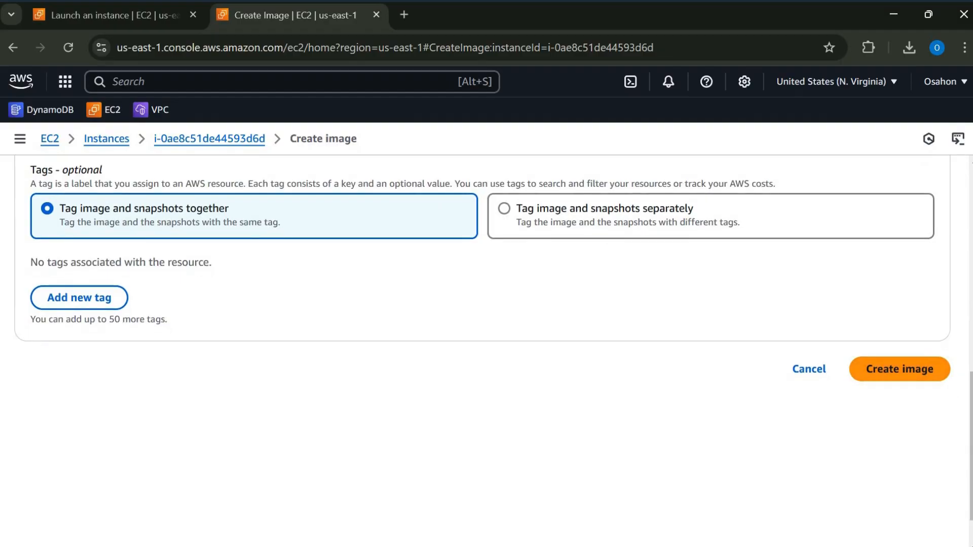
pyautogui.scroll(6, 965, 324)
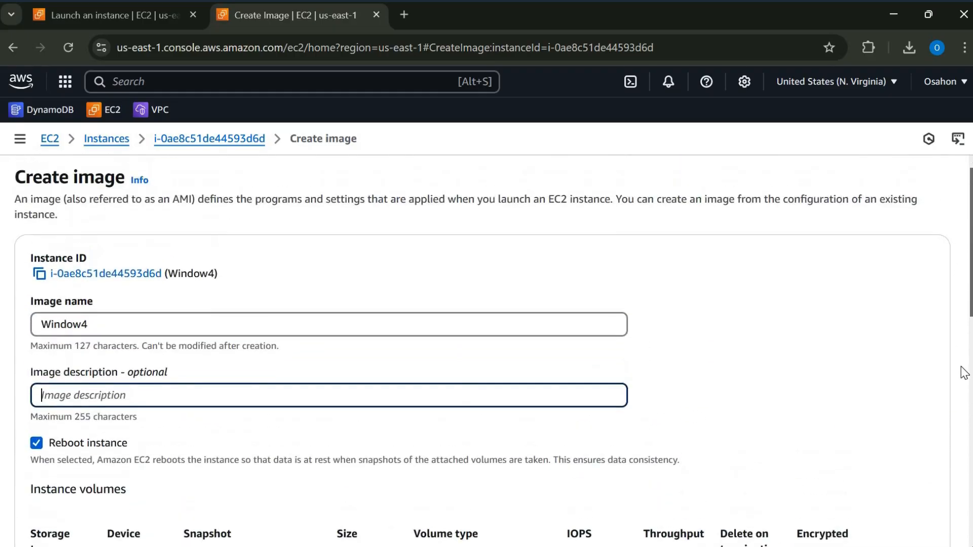
pyautogui.scroll(-6, 961, 375)
pyautogui.scroll(-4, 896, 395)
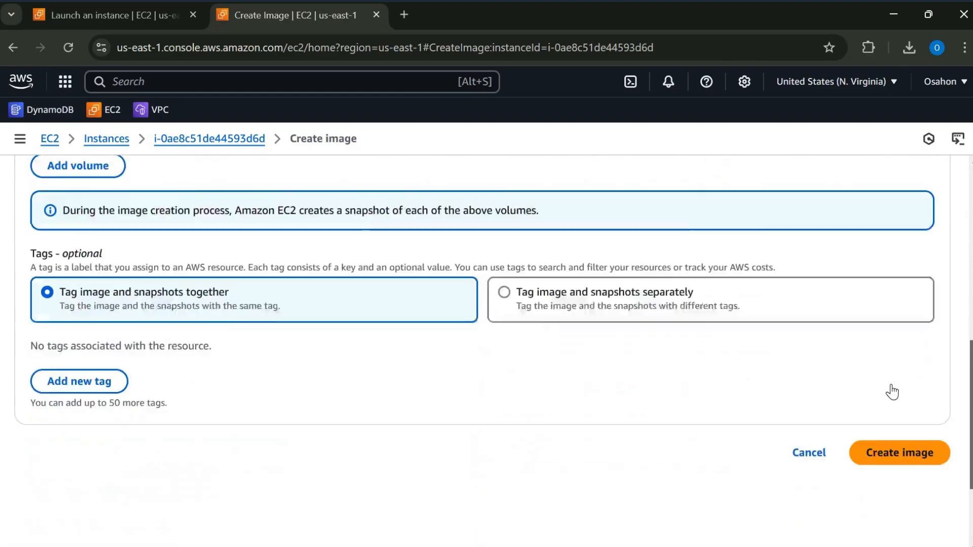
pyautogui.click(893, 386)
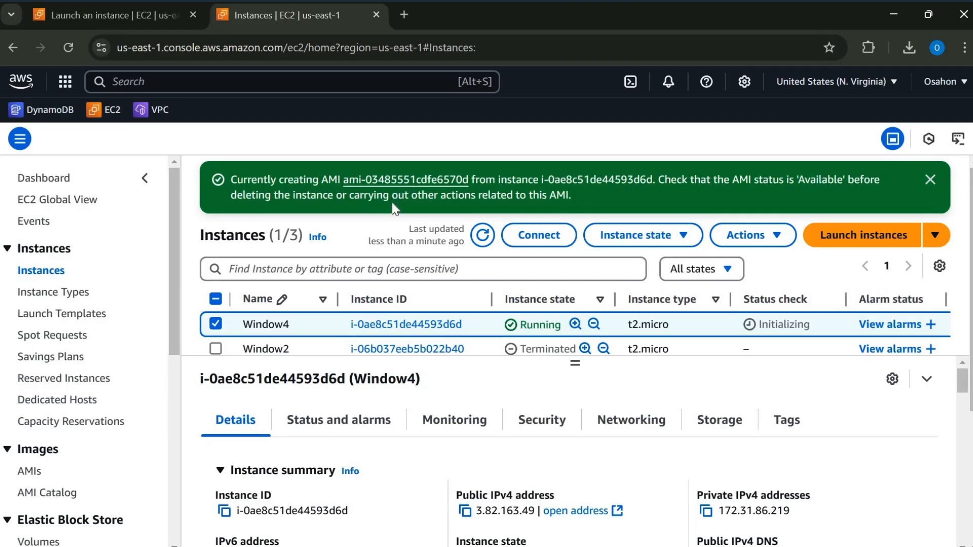
# - Open the AMI being created from Window4, select it and refresh the AMI list
pyautogui.click(393, 181)
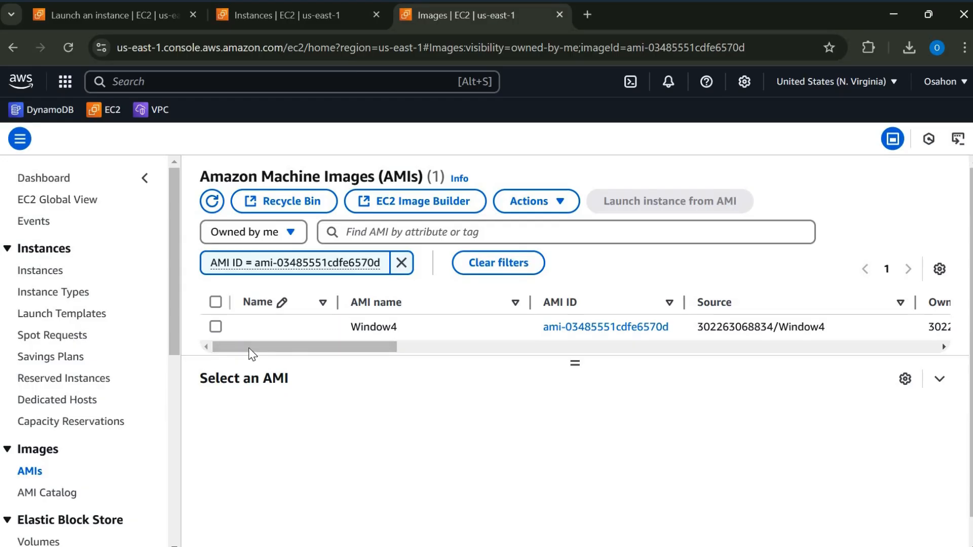
pyautogui.moveTo(384, 346); pyautogui.dragTo(326, 326)
pyautogui.click(502, 355)
pyautogui.click(212, 202)
pyautogui.click(212, 202)
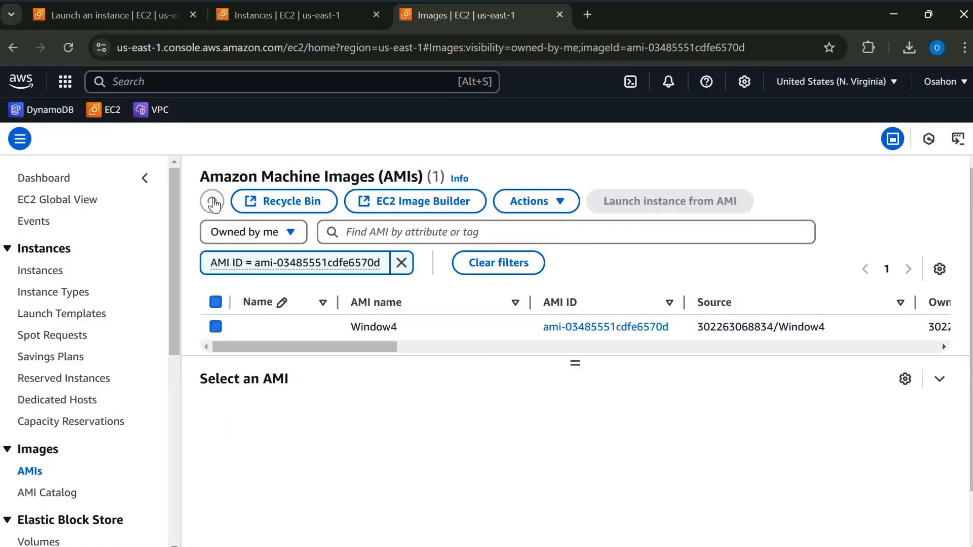
pyautogui.click(213, 201)
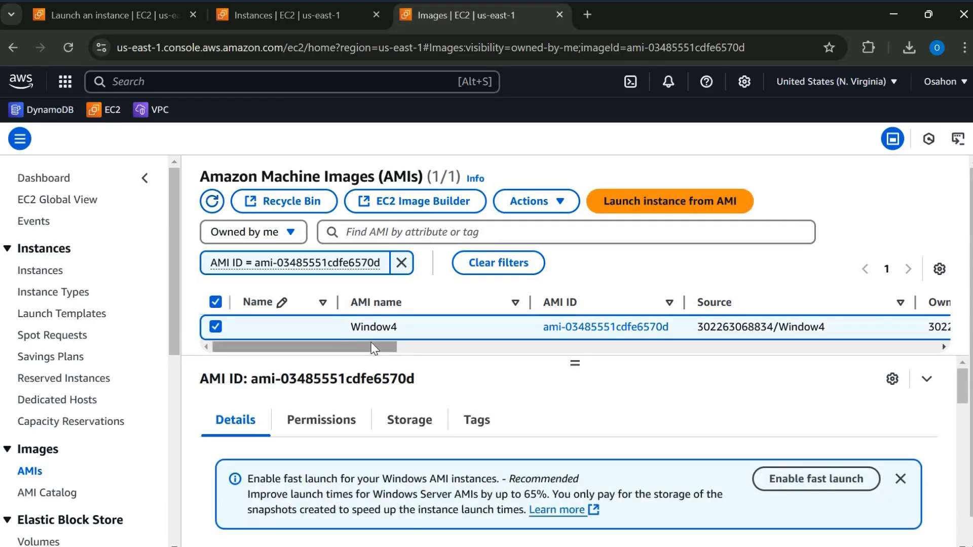
pyautogui.moveTo(365, 344); pyautogui.dragTo(211, 348)
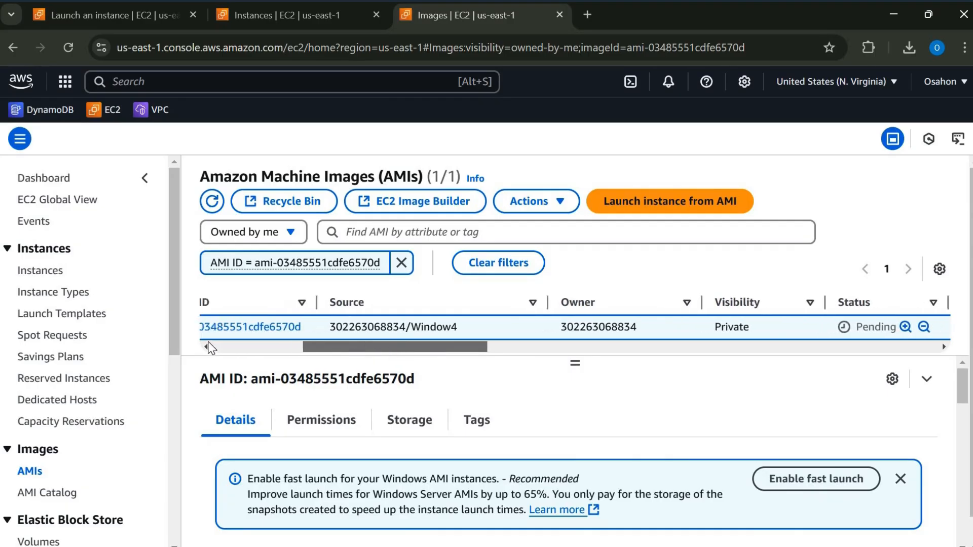
pyautogui.click(211, 202)
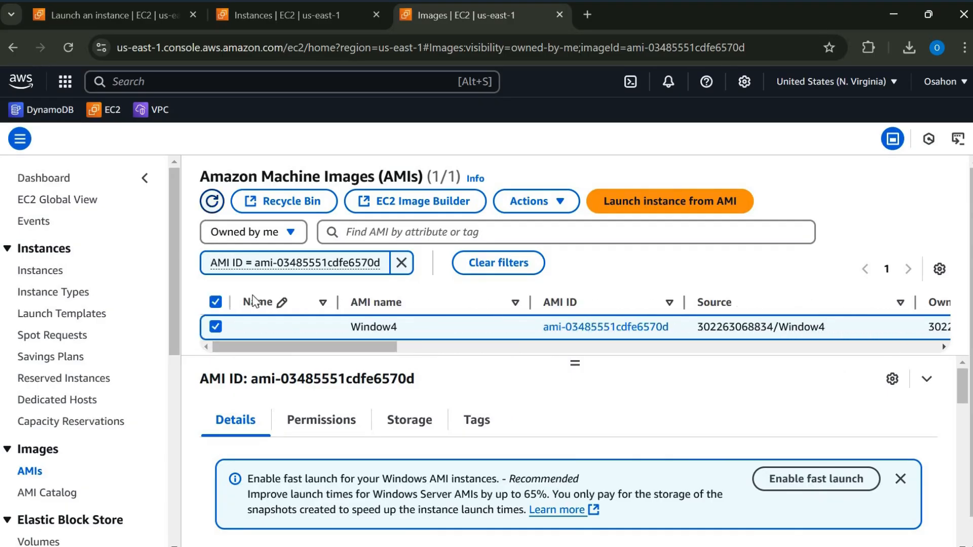
# - Reselect the refreshed Window4 AMI, examine its visibility and status, and refresh the list once more
pyautogui.click(560, 203)
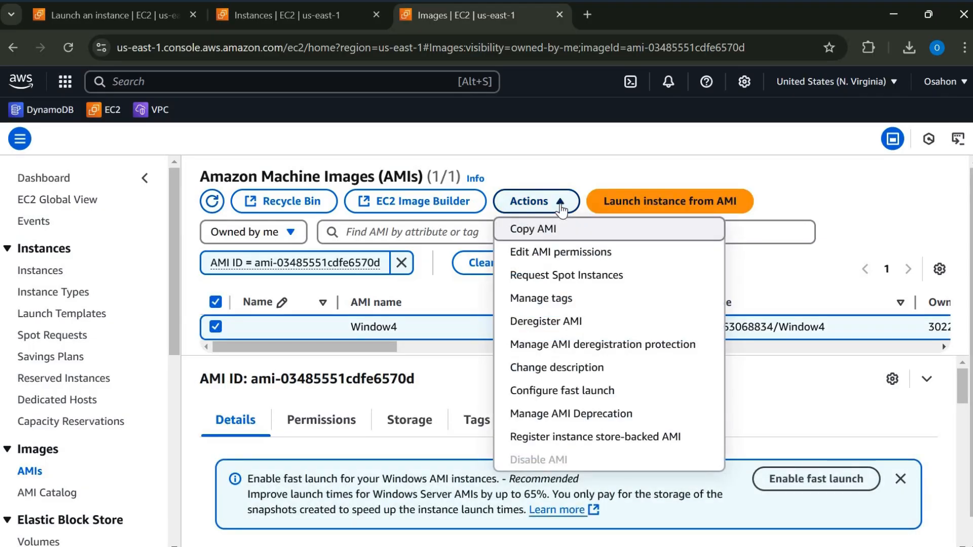
pyautogui.click(212, 202)
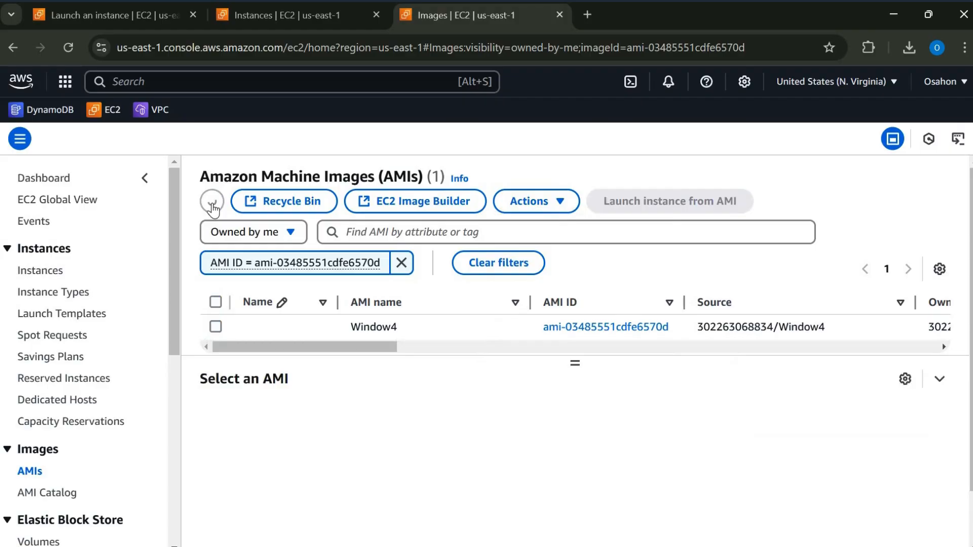
pyautogui.click(373, 326)
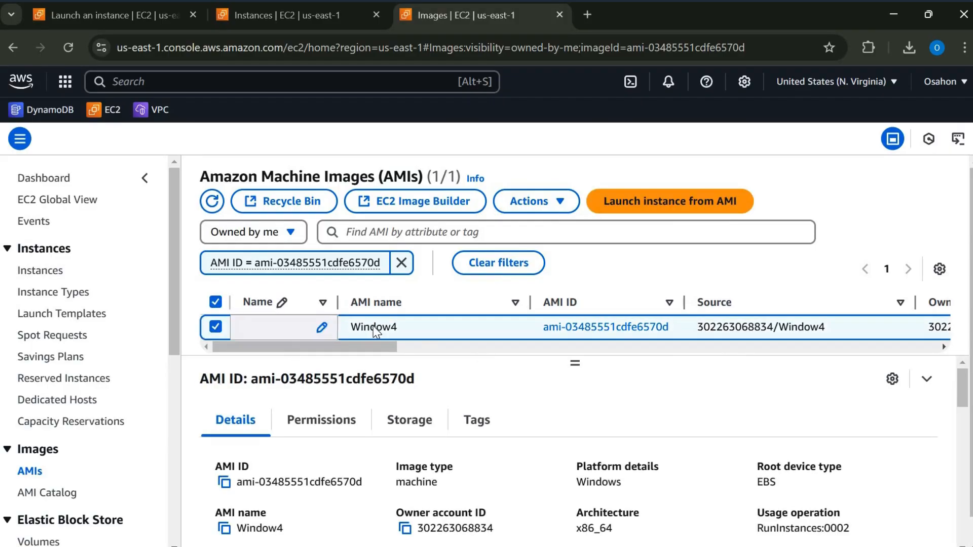
pyautogui.hscroll(8, 419, 340)
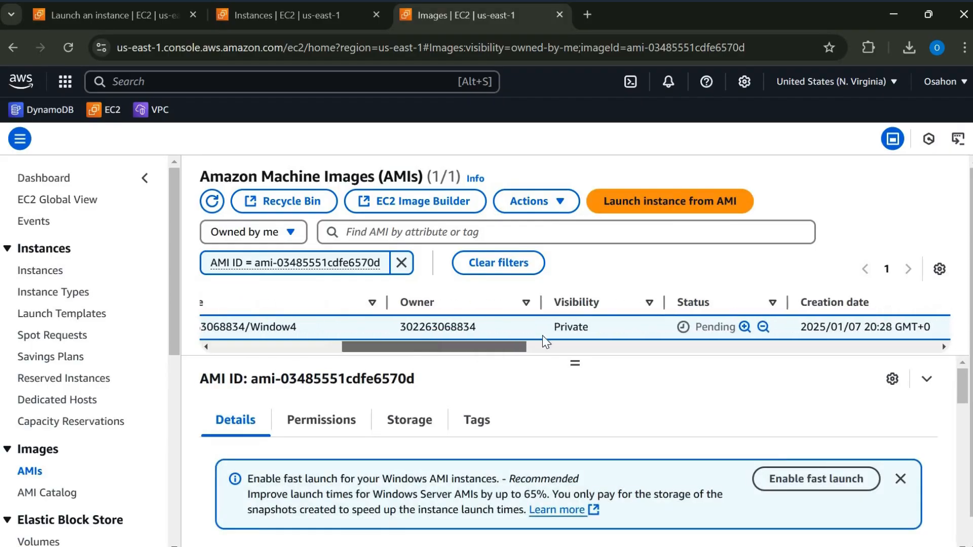
pyautogui.hscroll(2, 705, 332)
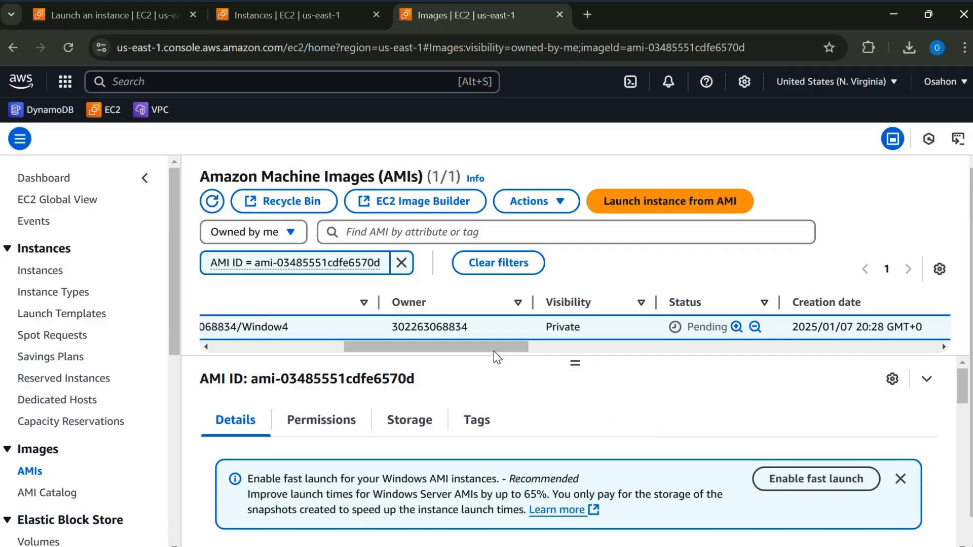
pyautogui.click(323, 348)
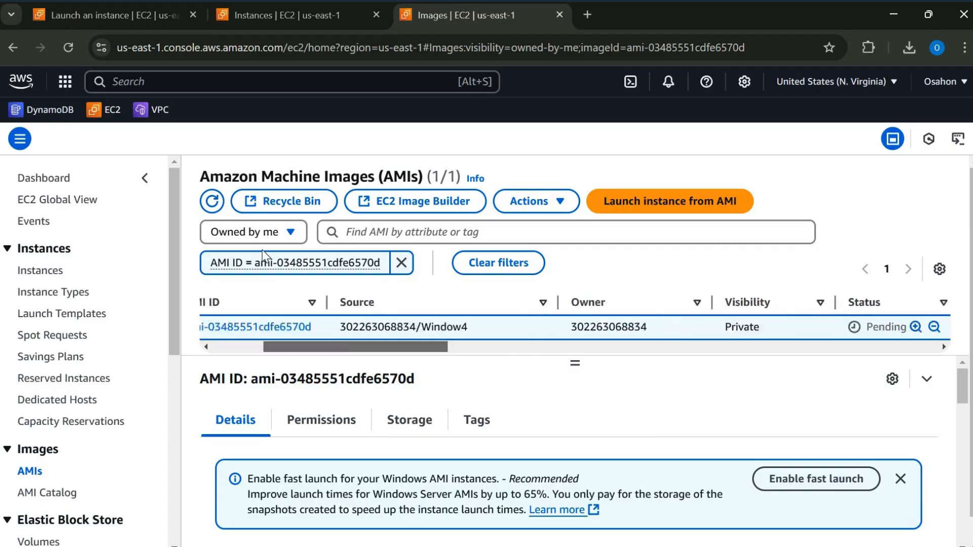
pyautogui.click(212, 201)
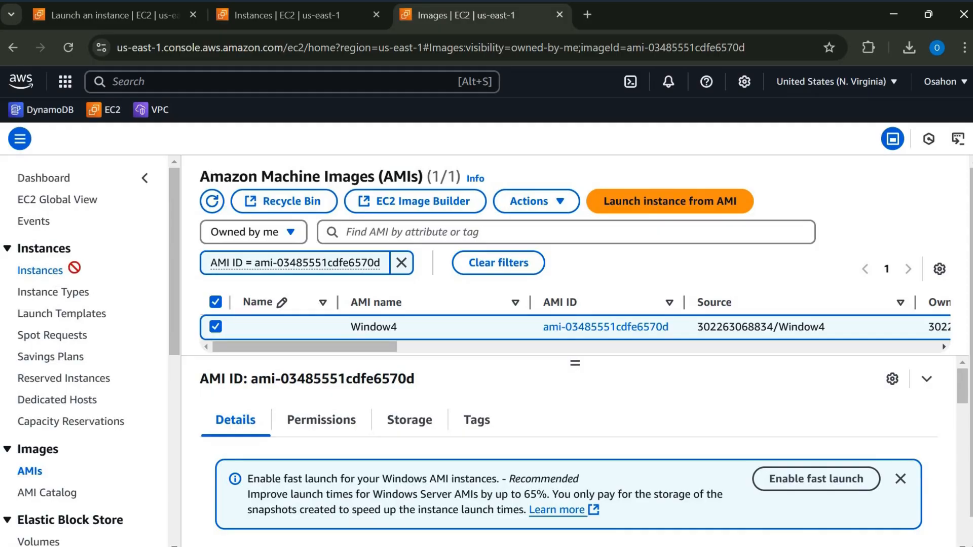
# - Return to the instances list, refresh it and filter it to show only instances in the Running state
pyautogui.moveTo(71, 269); pyautogui.dragTo(45, 274)
pyautogui.click(46, 274)
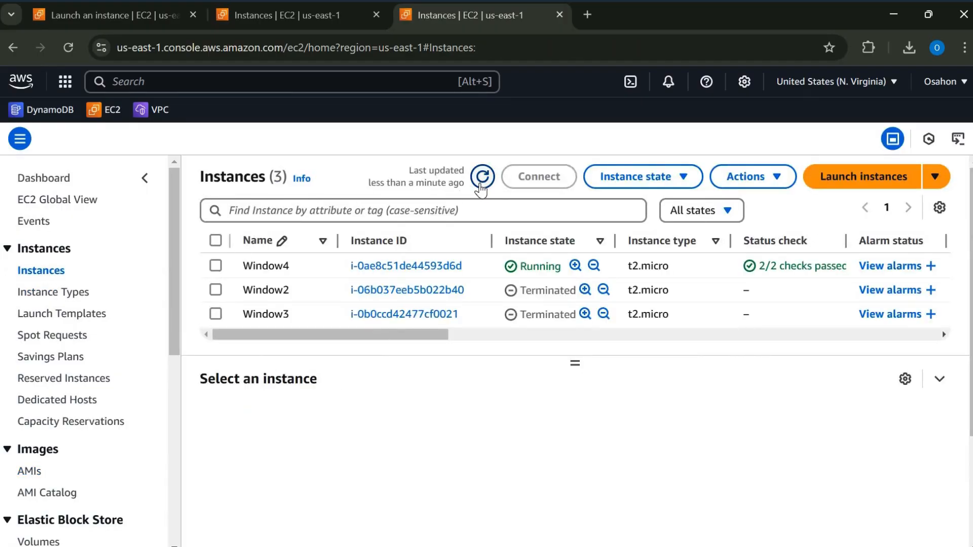
pyautogui.click(480, 185)
pyautogui.click(481, 183)
pyautogui.click(728, 211)
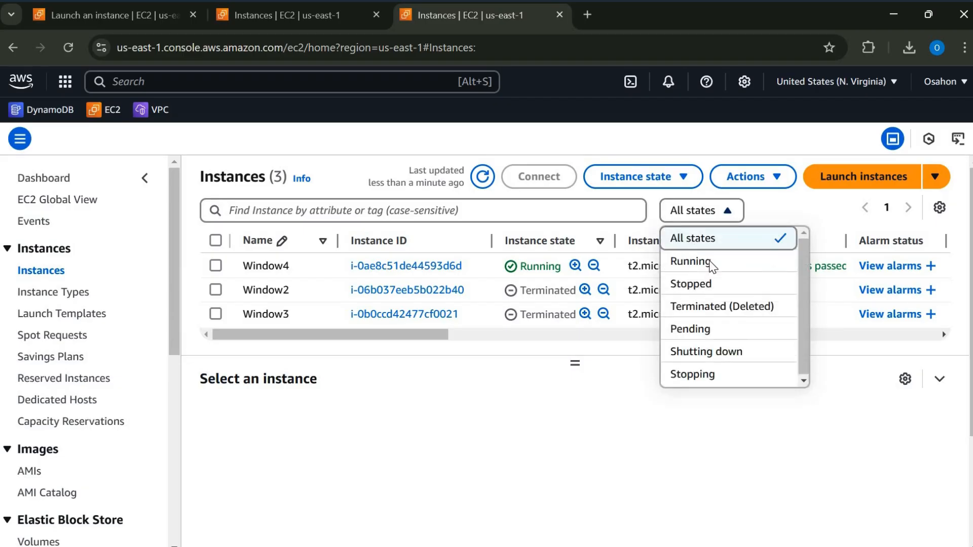
pyautogui.click(691, 261)
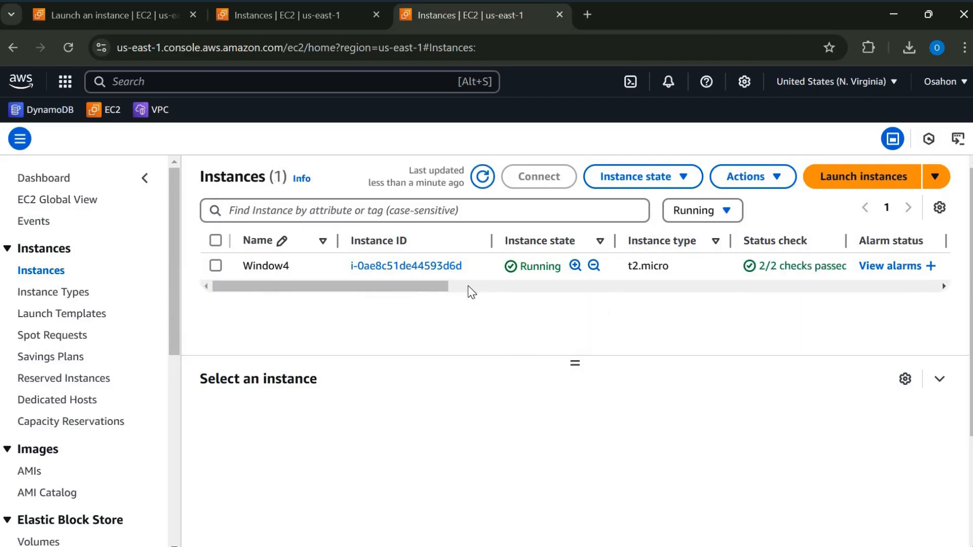
pyautogui.hscroll(4, 385, 304)
pyautogui.hscroll(-5, 545, 284)
# - Open the list of AMIs, refresh it and check the status of the Window4 image
pyautogui.scroll(-1, 30, 411)
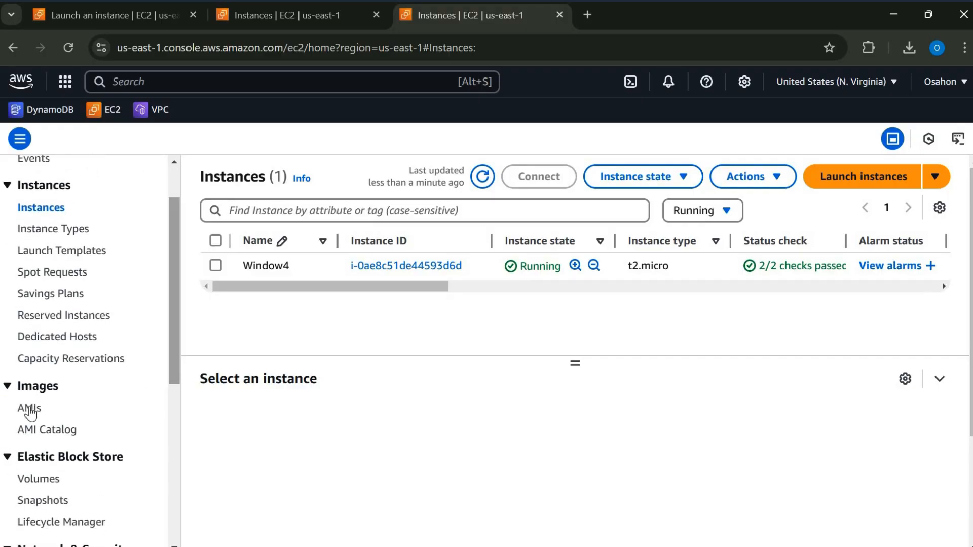
pyautogui.click(30, 409)
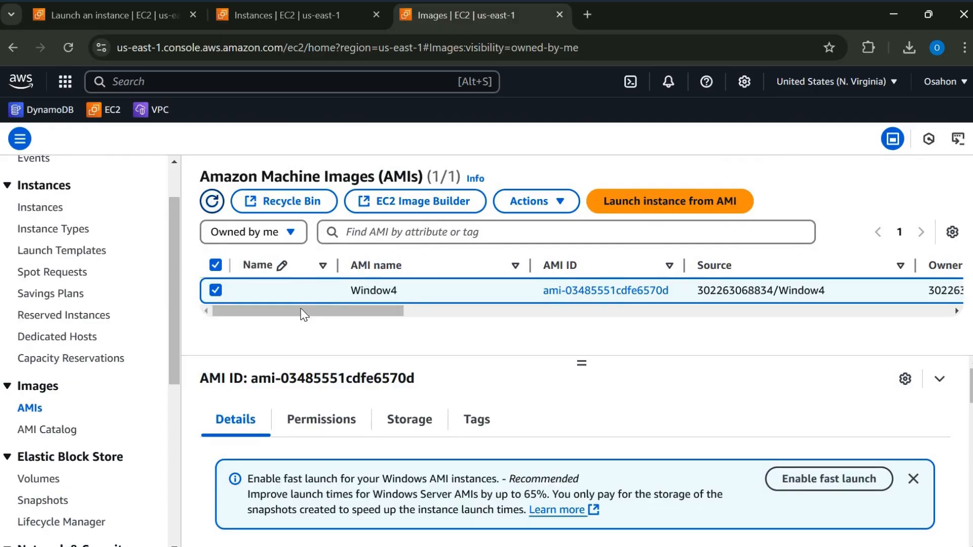
pyautogui.moveTo(220, 310); pyautogui.dragTo(287, 327)
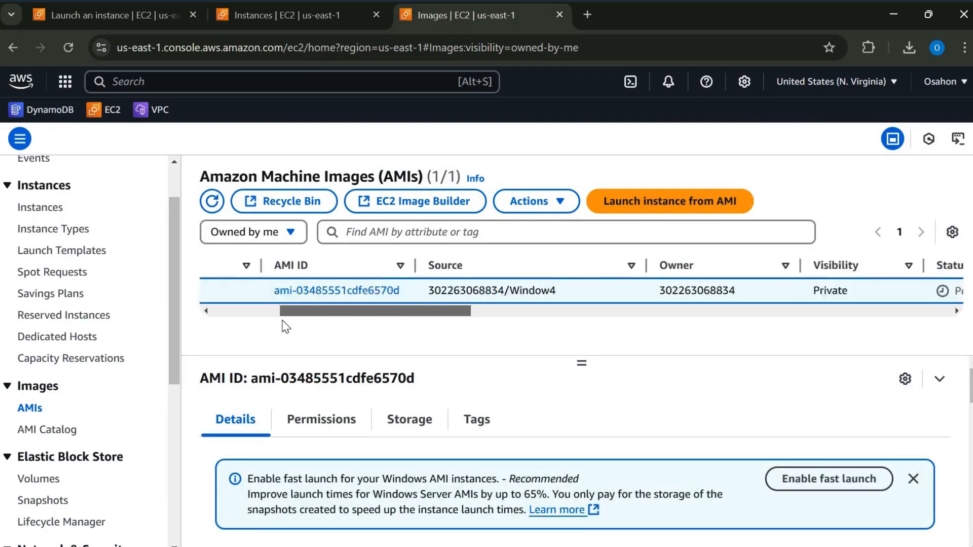
pyautogui.click(214, 202)
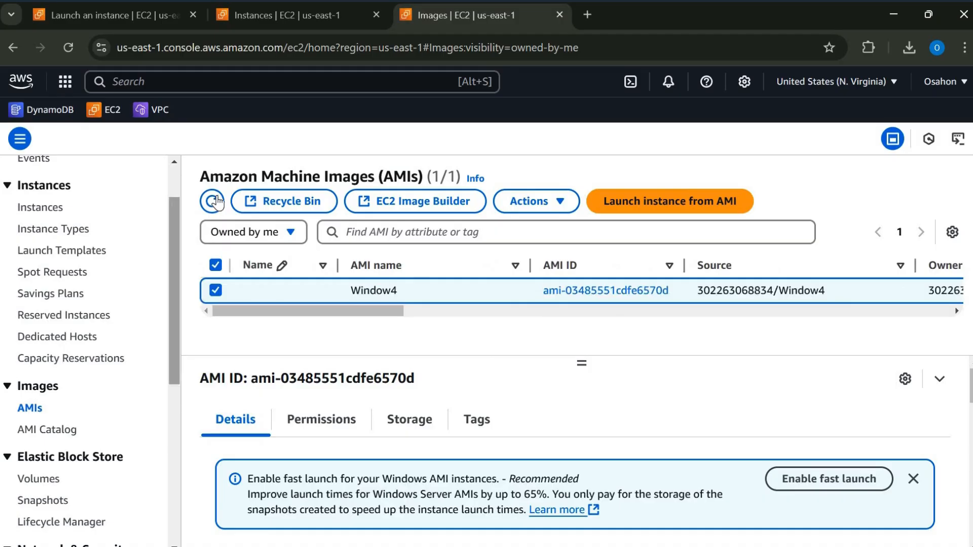
pyautogui.click(213, 202)
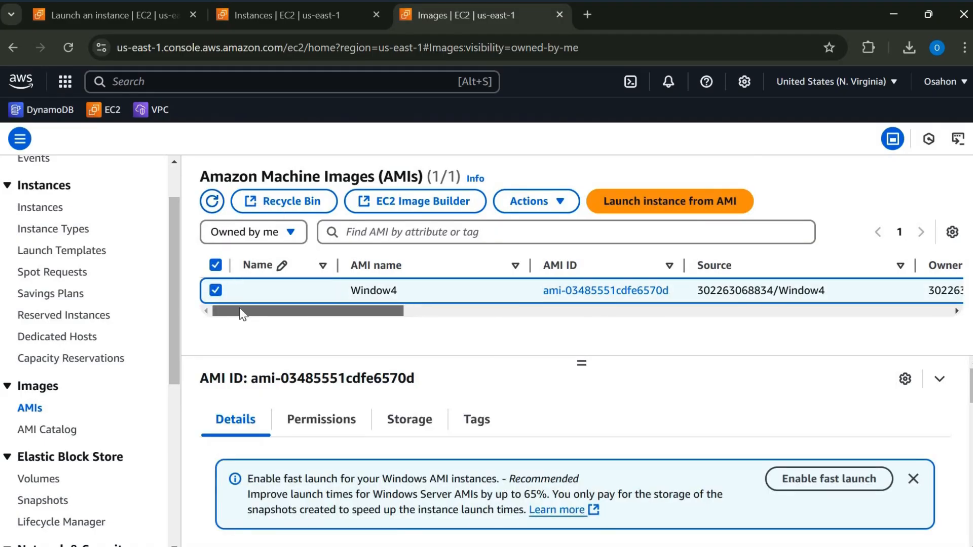
pyautogui.moveTo(239, 311); pyautogui.dragTo(366, 312)
# - Refresh the AMI list several more times and examine the Window4 image's visibility, status and creation date
pyautogui.click(212, 202)
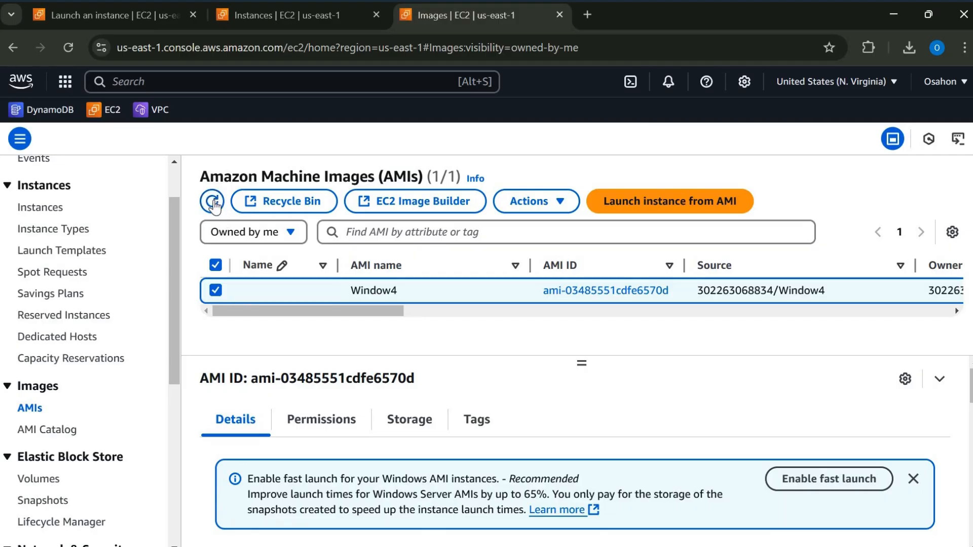
pyautogui.click(212, 202)
pyautogui.click(214, 203)
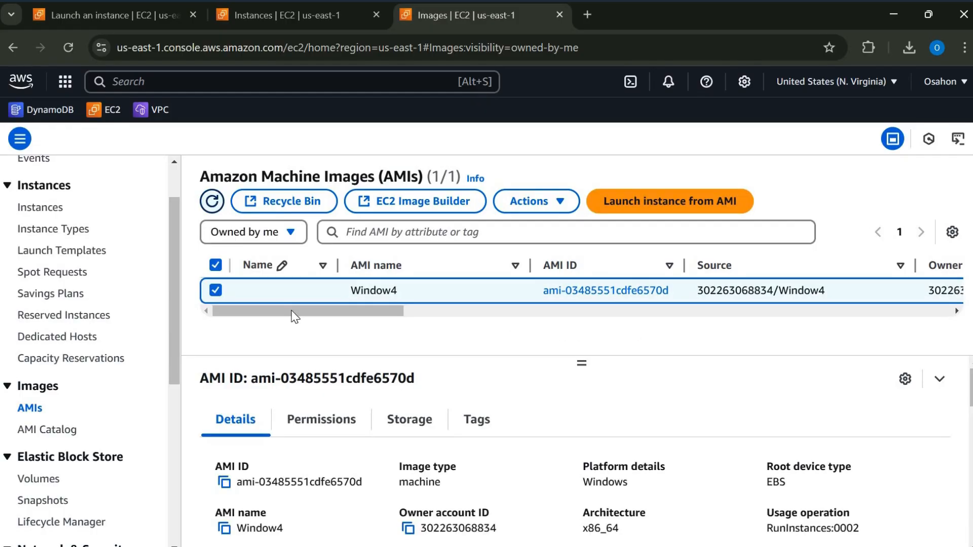
pyautogui.moveTo(307, 311)
pyautogui.mouseDown()
pyautogui.moveTo(453, 313)
pyautogui.moveTo(304, 312)
pyautogui.mouseUp()
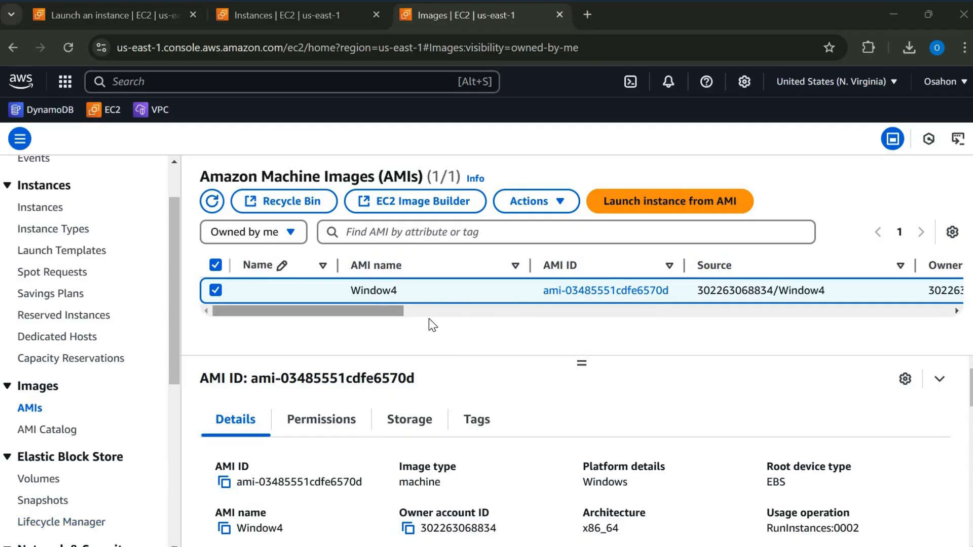
pyautogui.hscroll(1, 510, 322)
pyautogui.hscroll(10, 513, 327)
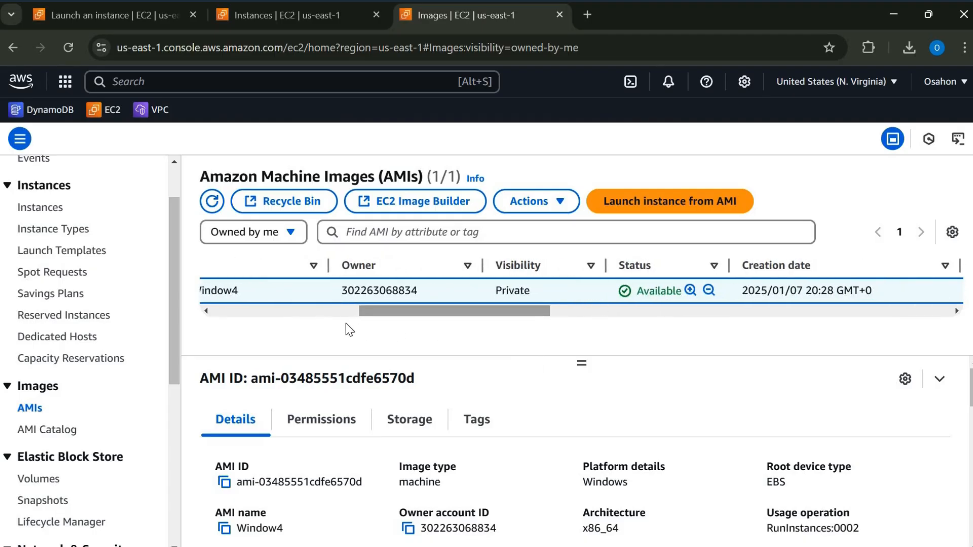
pyautogui.hscroll(-10, 348, 323)
pyautogui.hscroll(-1, 345, 318)
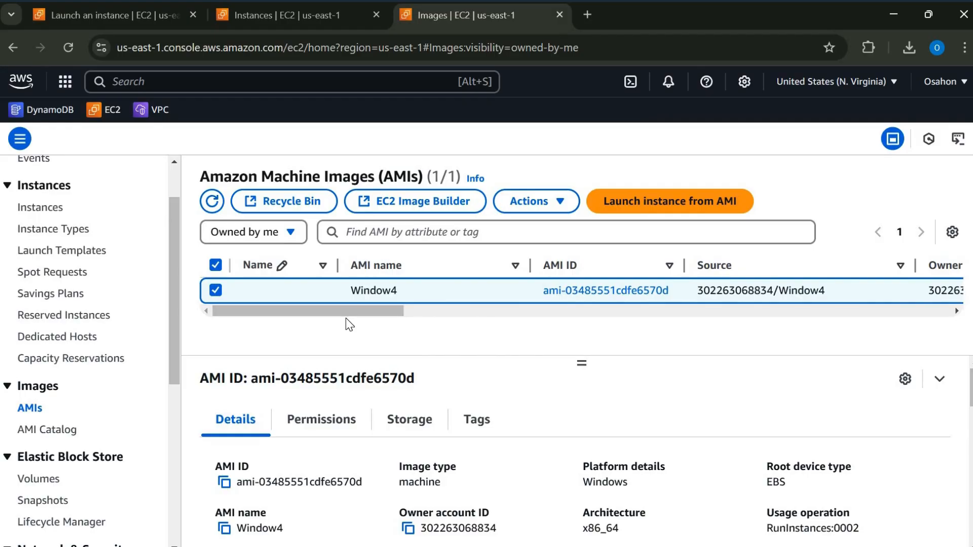
# - Start copying the Window4 AMI and set the copy's destination Region to Asia Pacific (Mumbai)
pyautogui.click(561, 201)
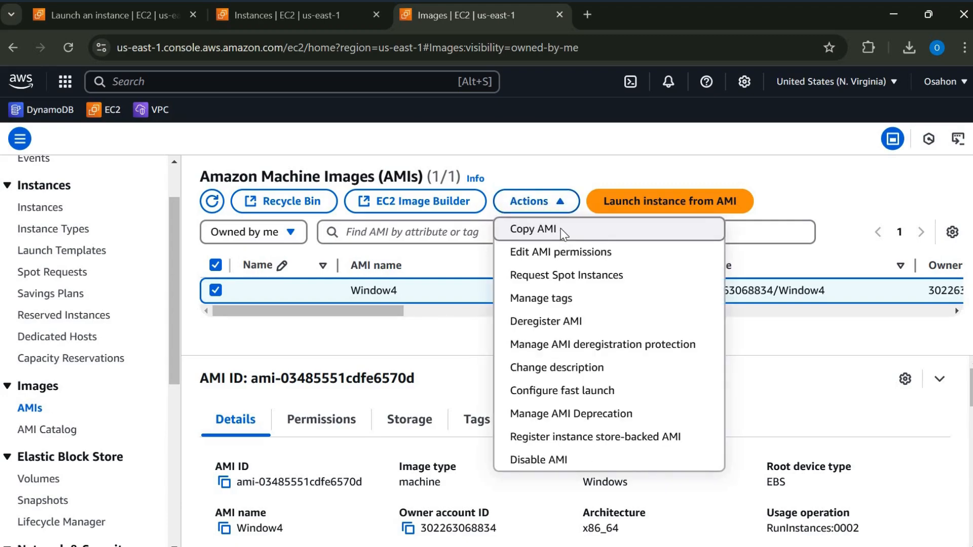
pyautogui.click(533, 229)
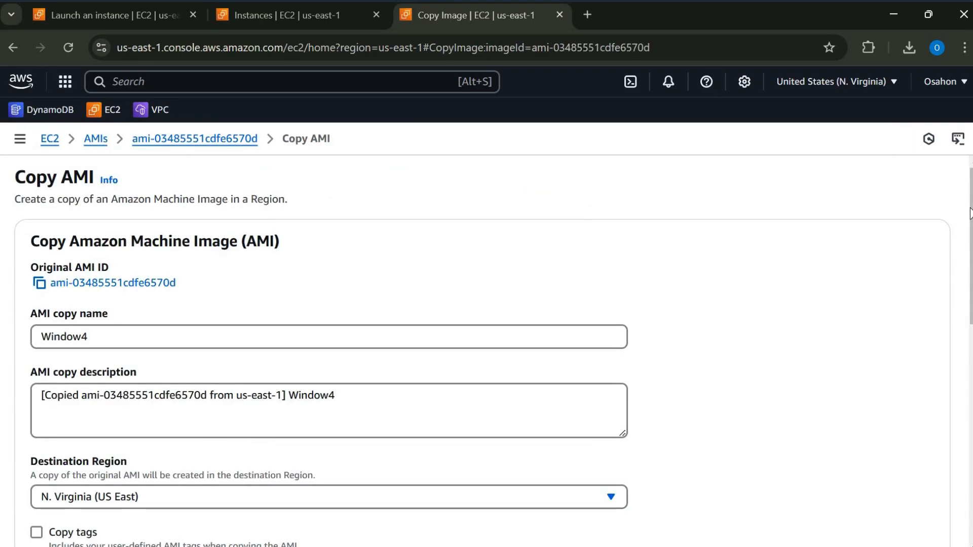
pyautogui.scroll(-1, 963, 251)
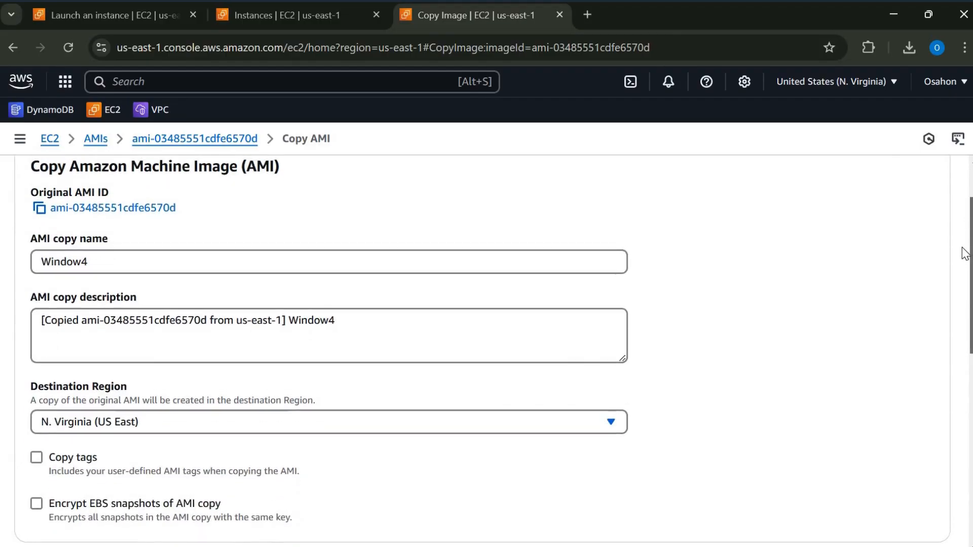
pyautogui.scroll(-1, 960, 265)
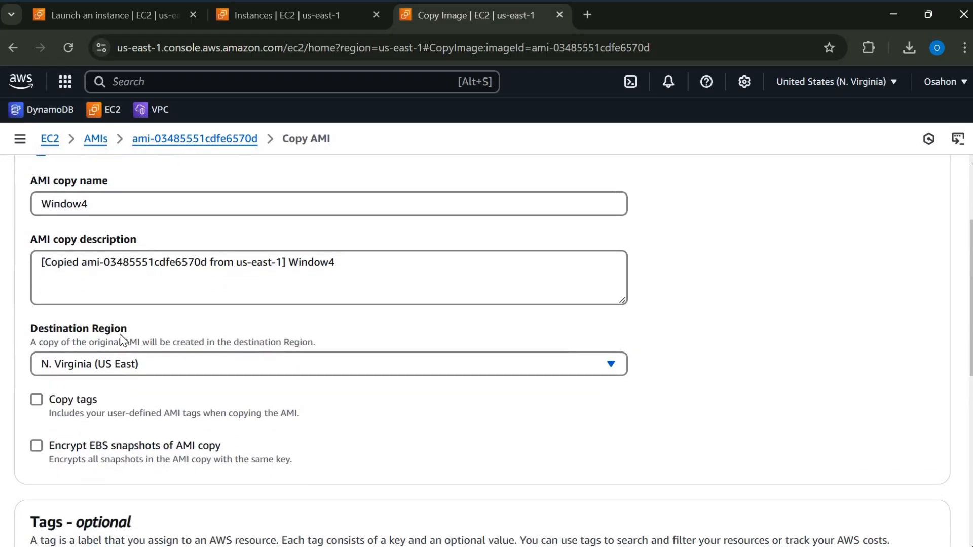
pyautogui.click(586, 370)
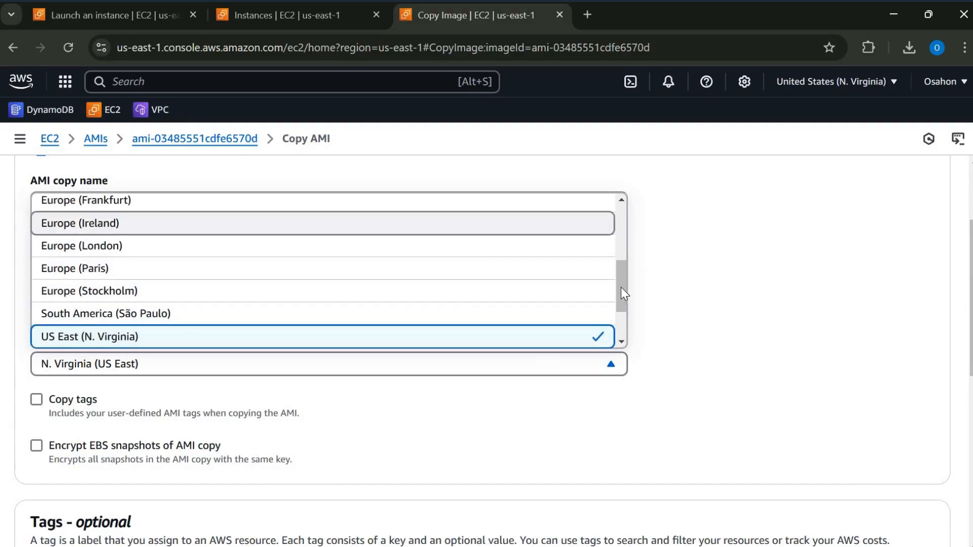
pyautogui.moveTo(623, 274); pyautogui.dragTo(615, 218)
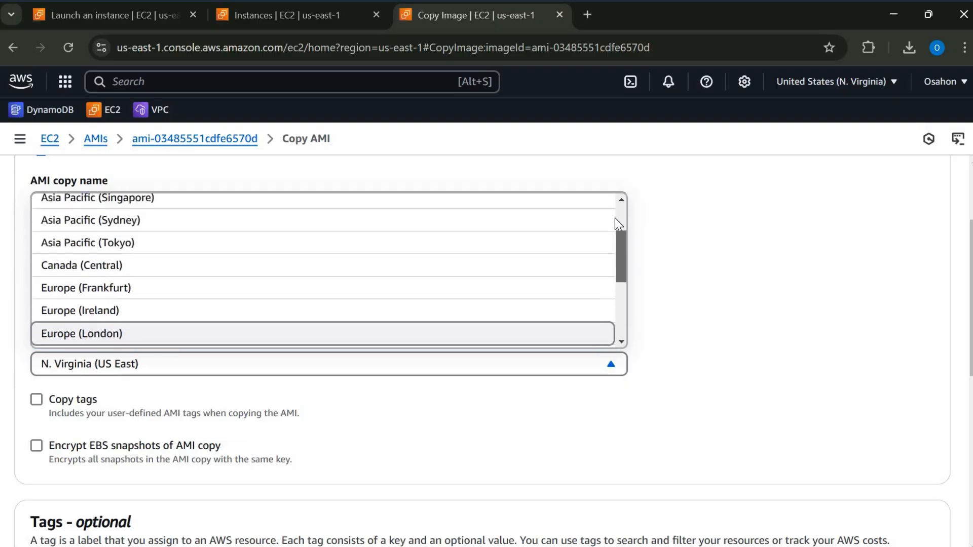
pyautogui.scroll(1, 562, 219)
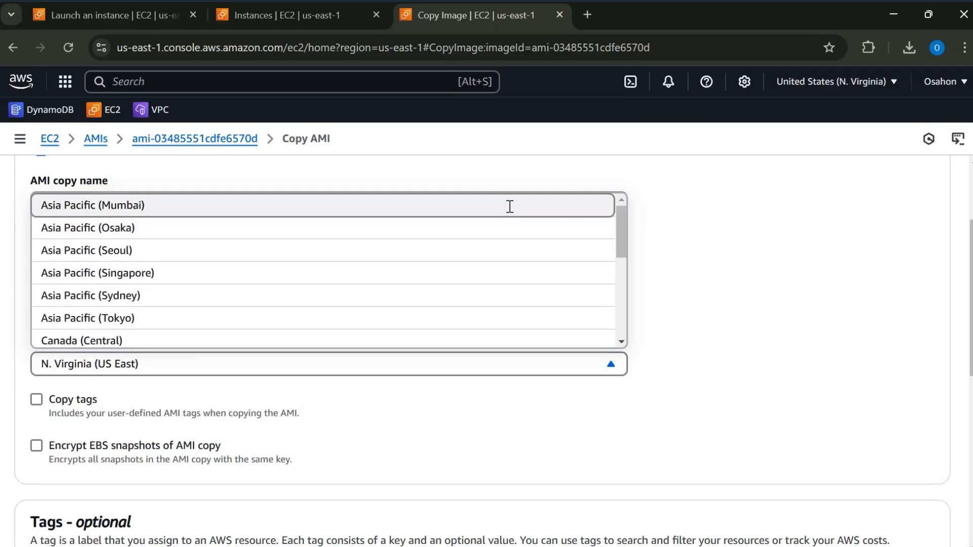
pyautogui.press('Return')
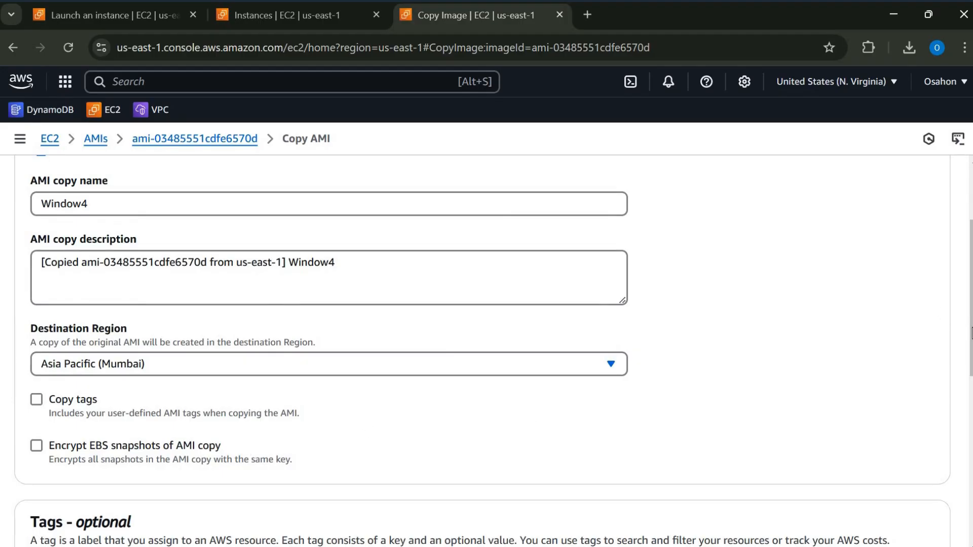
# - Leave tag copying and snapshot encryption off, add no tags, and submit the AMI copy
pyautogui.scroll(-3, 964, 392)
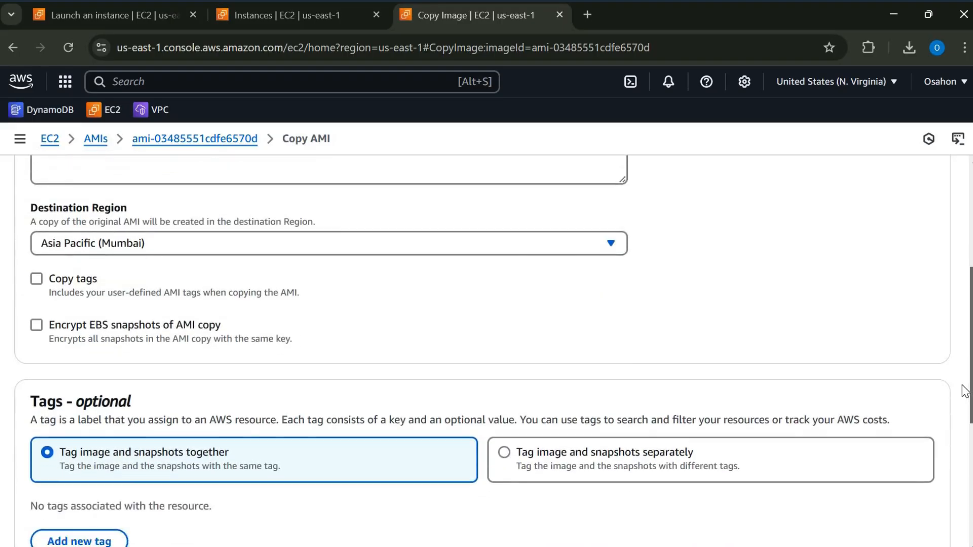
pyautogui.scroll(-2, 127, 321)
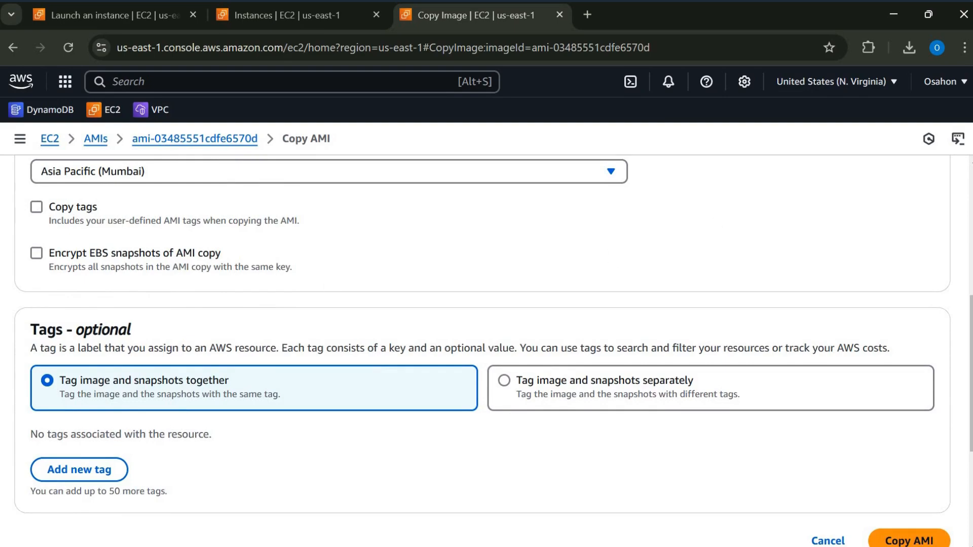
pyautogui.scroll(-3, 950, 391)
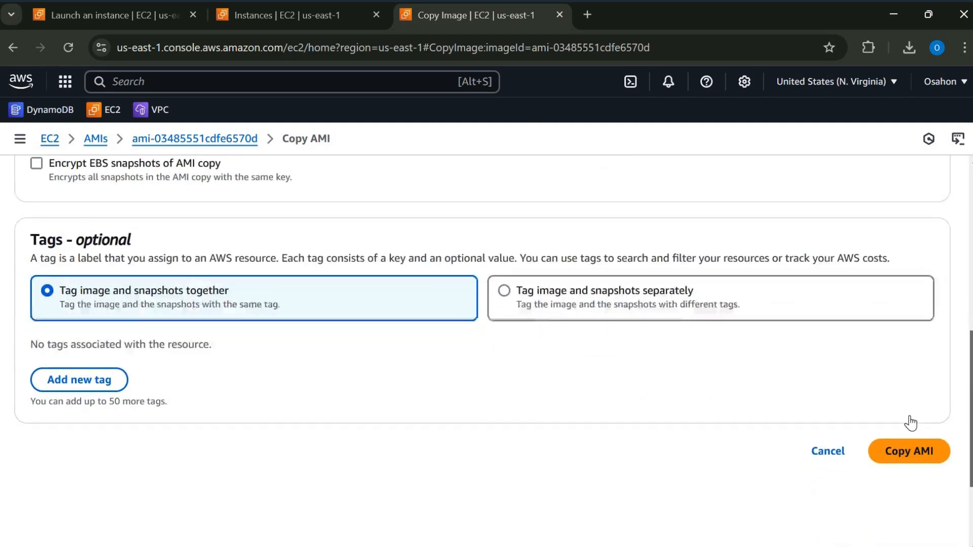
pyautogui.click(908, 422)
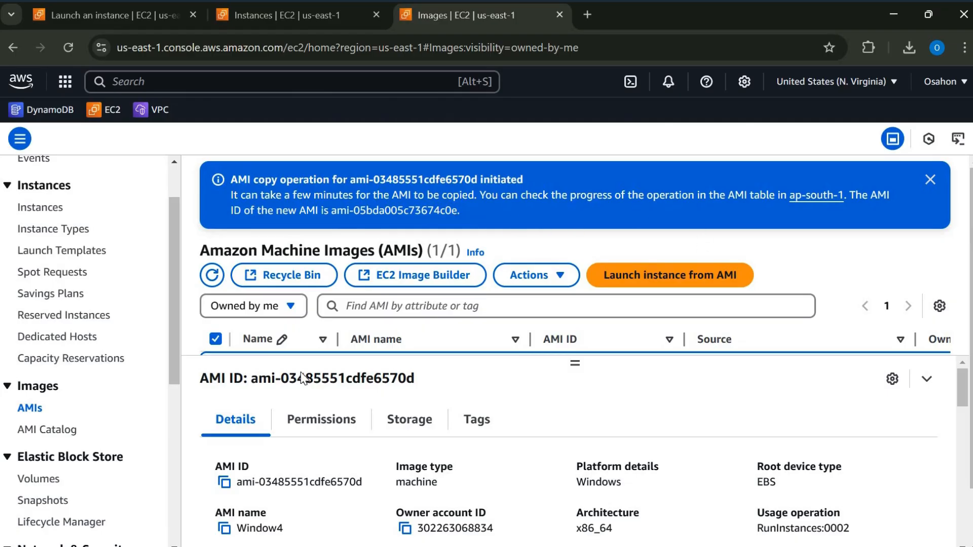
# - Refresh the AMI list in the source region and look over the details of the original Window4 image
pyautogui.click(213, 276)
pyautogui.click(214, 276)
pyautogui.scroll(-1, 445, 326)
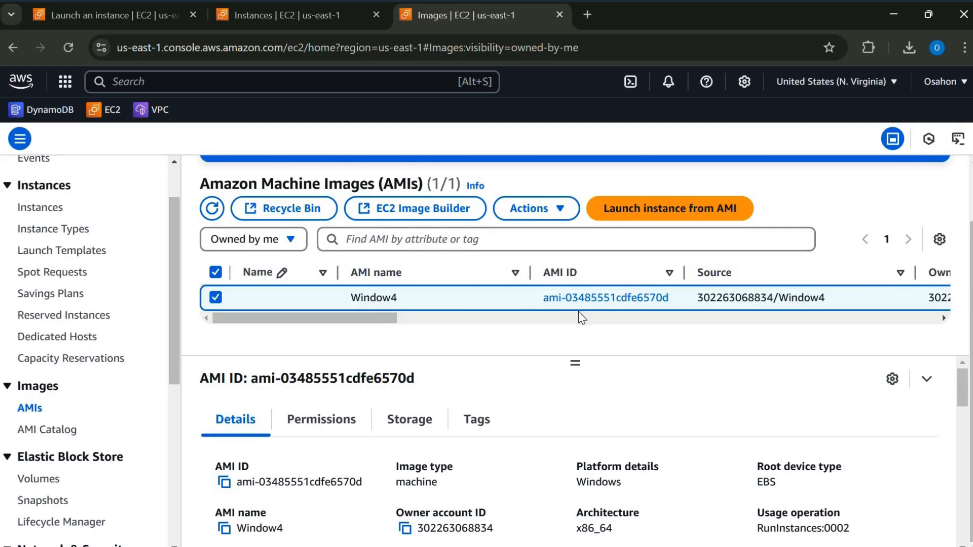
pyautogui.hscroll(5, 276, 319)
pyautogui.hscroll(-5, 276, 319)
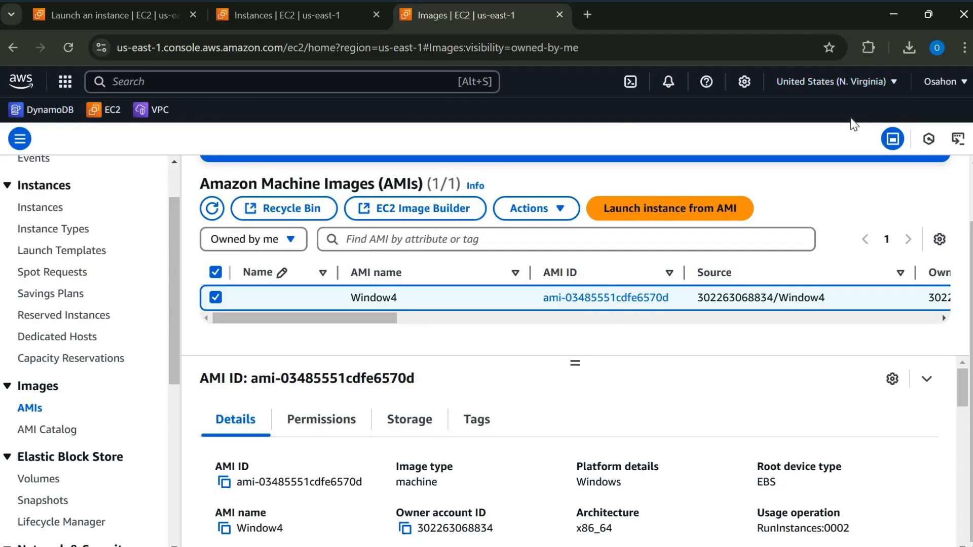
# - Switch the console to the Asia Pacific (Mumbai) region and check the status of the copied Window4 AMI
pyautogui.click(892, 85)
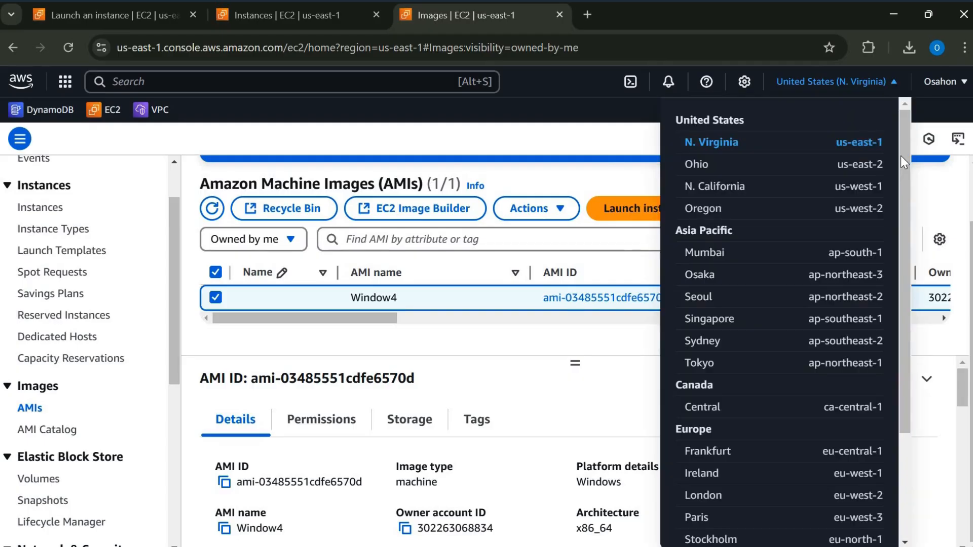
pyautogui.scroll(-1, 837, 222)
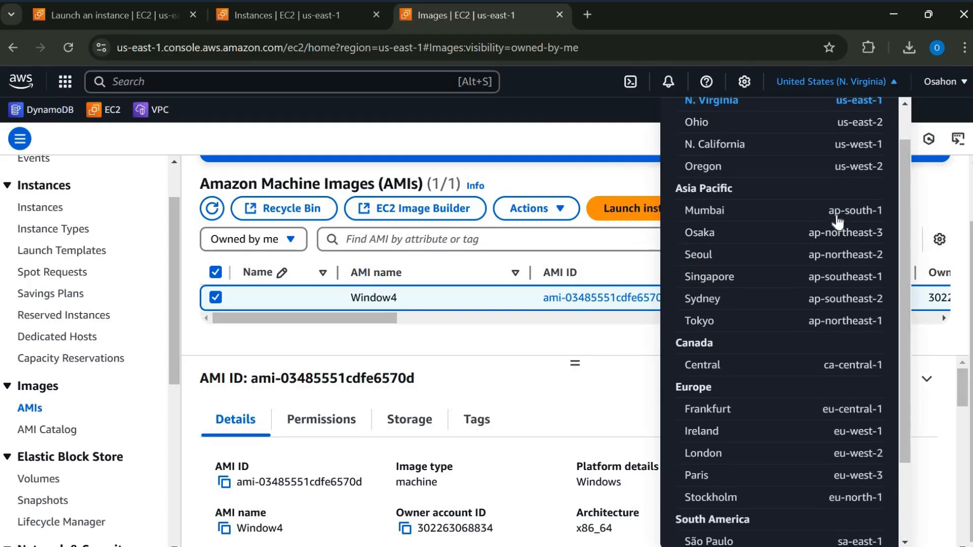
pyautogui.click(838, 216)
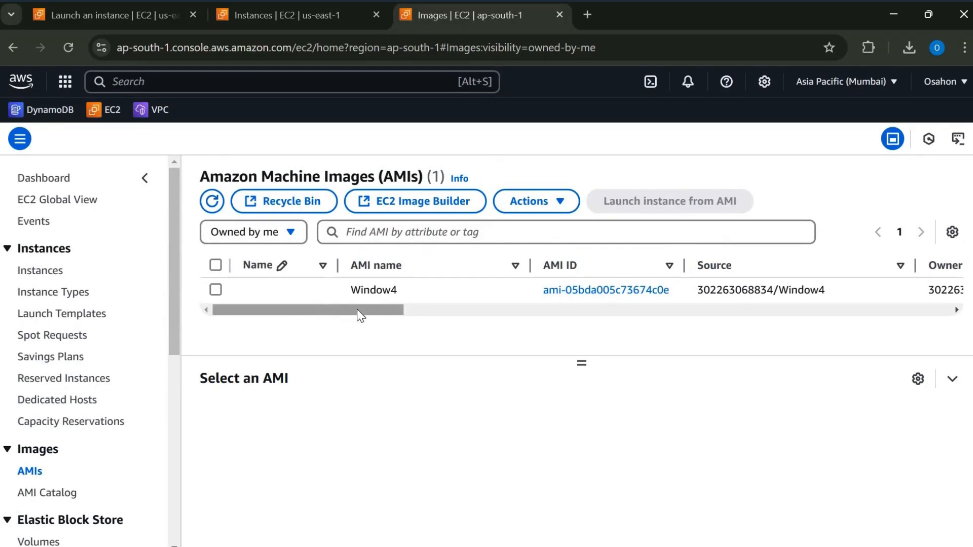
pyautogui.hscroll(5, 457, 313)
pyautogui.hscroll(3, 458, 312)
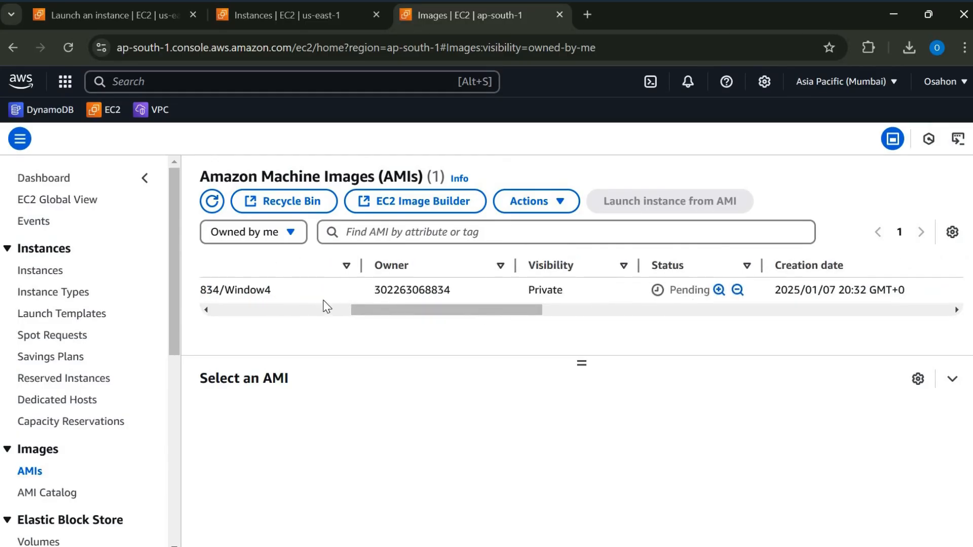
pyautogui.hscroll(-8, 335, 325)
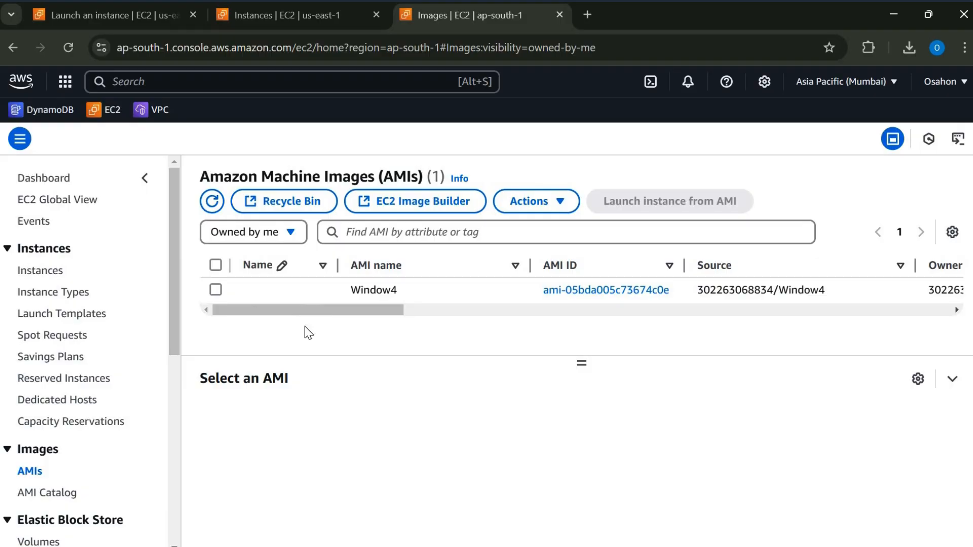
# - Select the Window4 copy in the Mumbai AMI list, refresh the list and recheck the copy's status
pyautogui.click(212, 202)
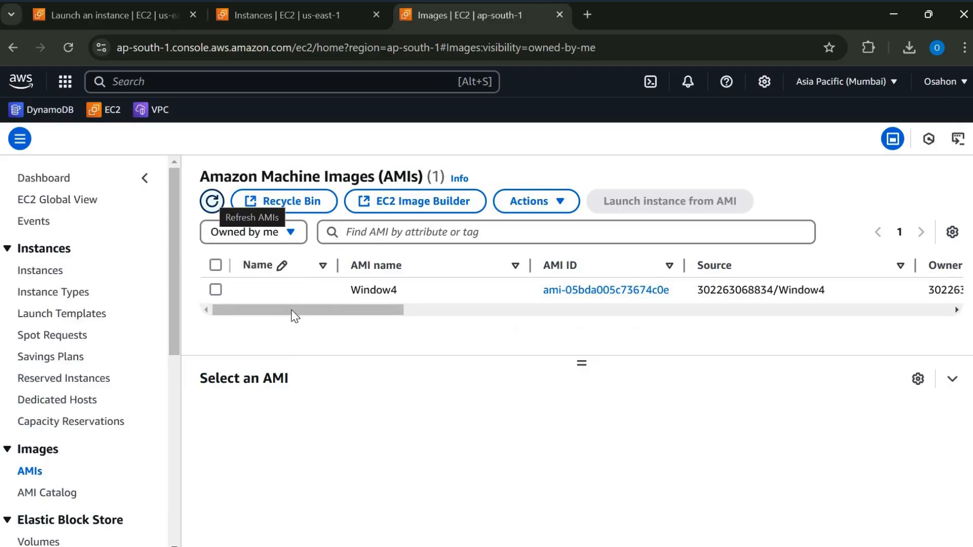
pyautogui.hscroll(5, 304, 309)
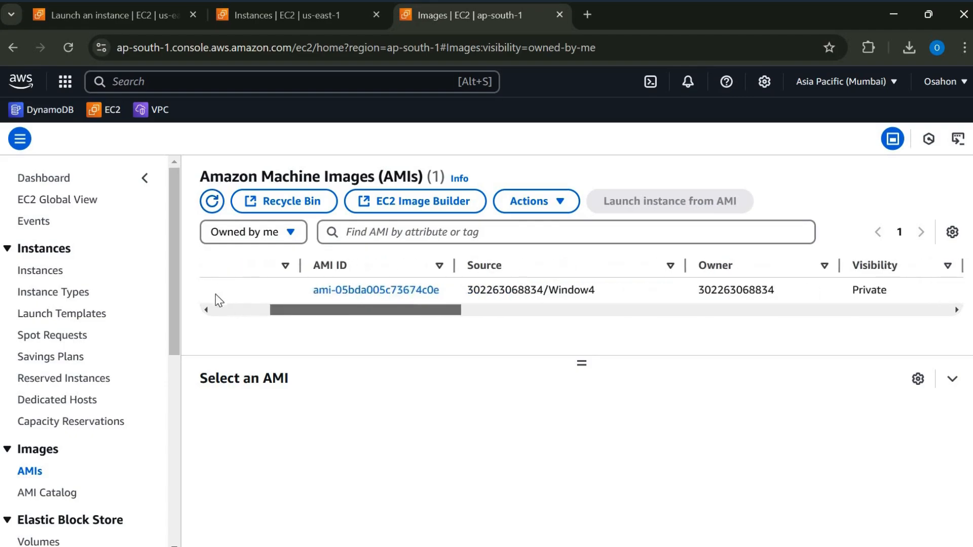
pyautogui.hscroll(-5, 212, 293)
pyautogui.click(215, 290)
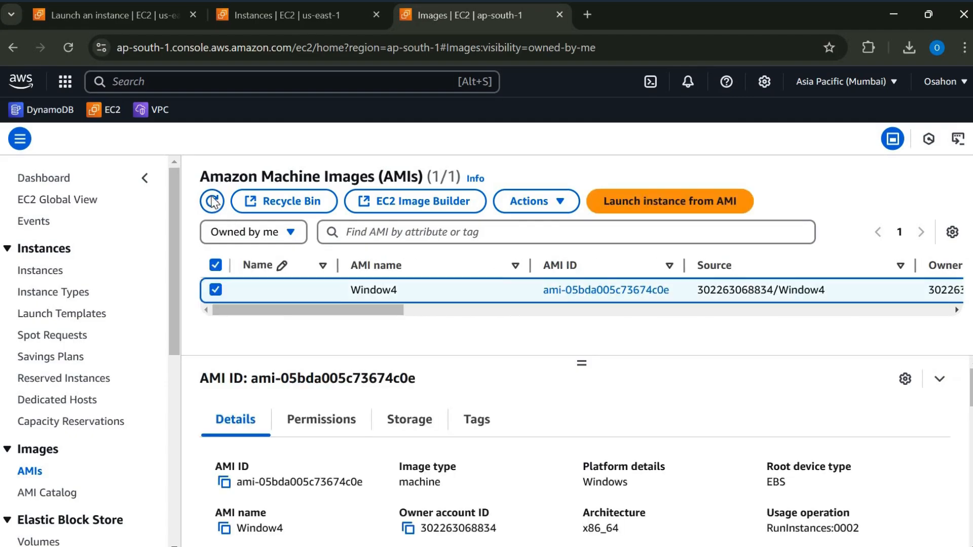
pyautogui.click(212, 201)
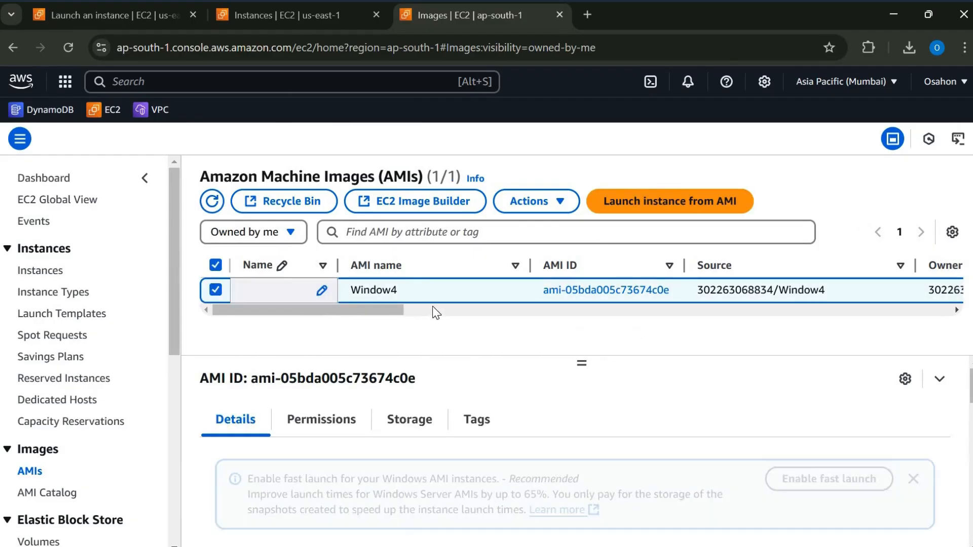
pyautogui.hscroll(5, 479, 311)
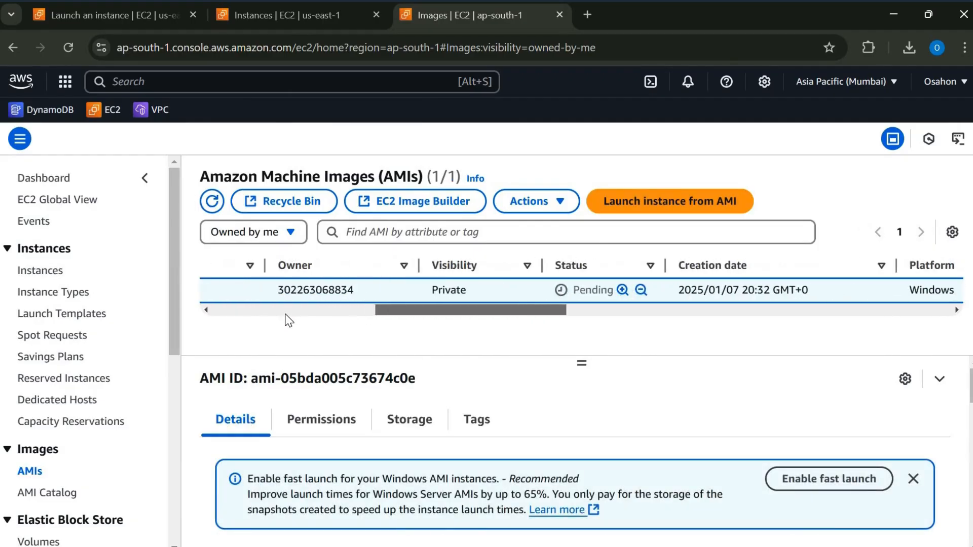
pyautogui.hscroll(-5, 288, 314)
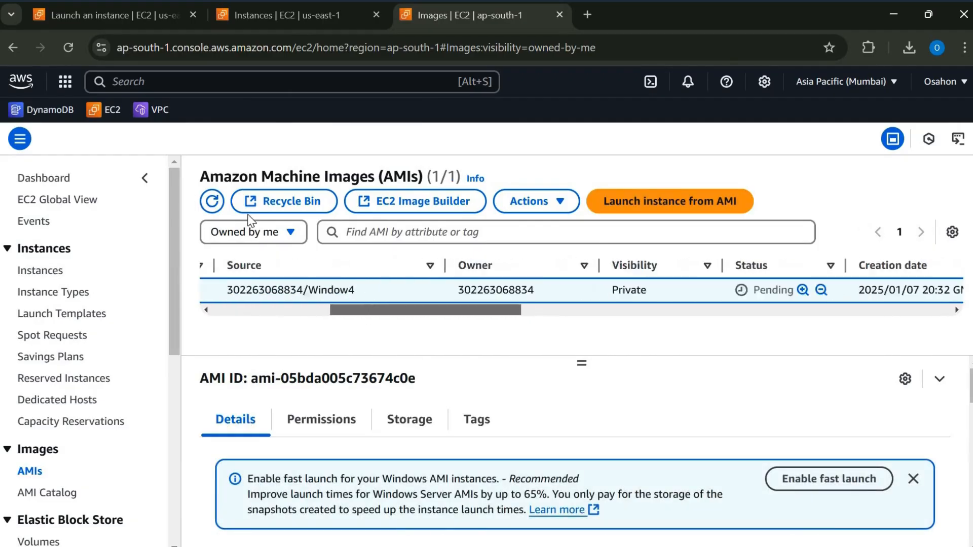
# - Refresh the Mumbai AMI list repeatedly and check the status of the Window4 copy
pyautogui.click(212, 203)
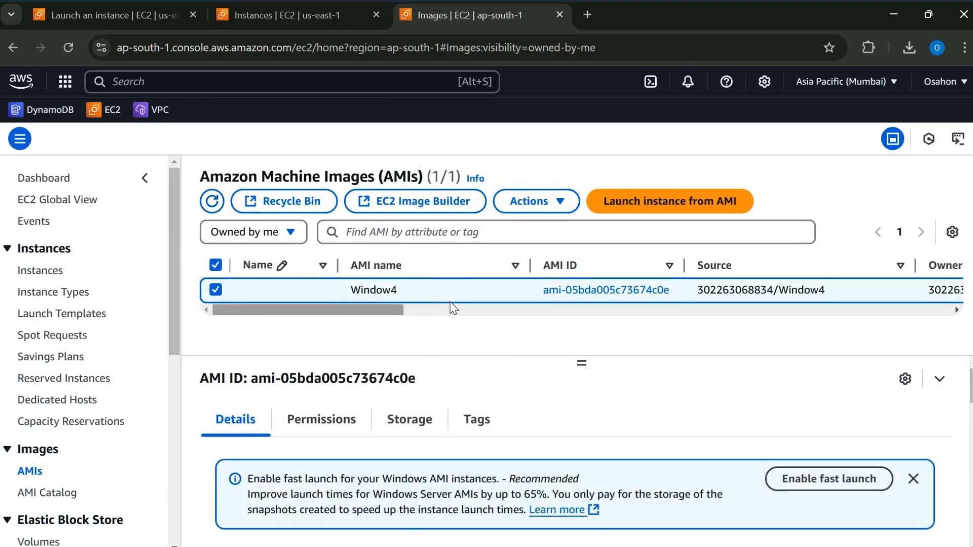
pyautogui.moveTo(450, 303); pyautogui.dragTo(260, 313)
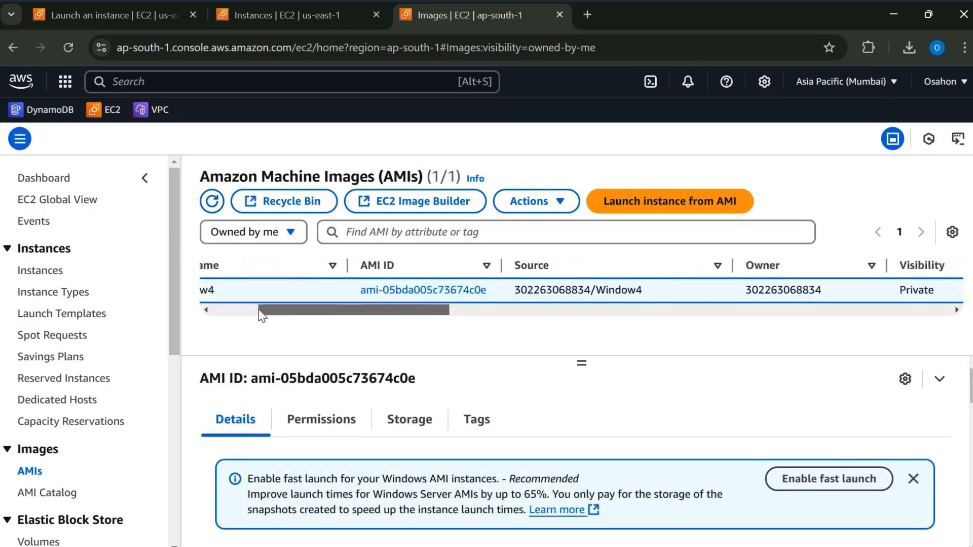
pyautogui.click(212, 202)
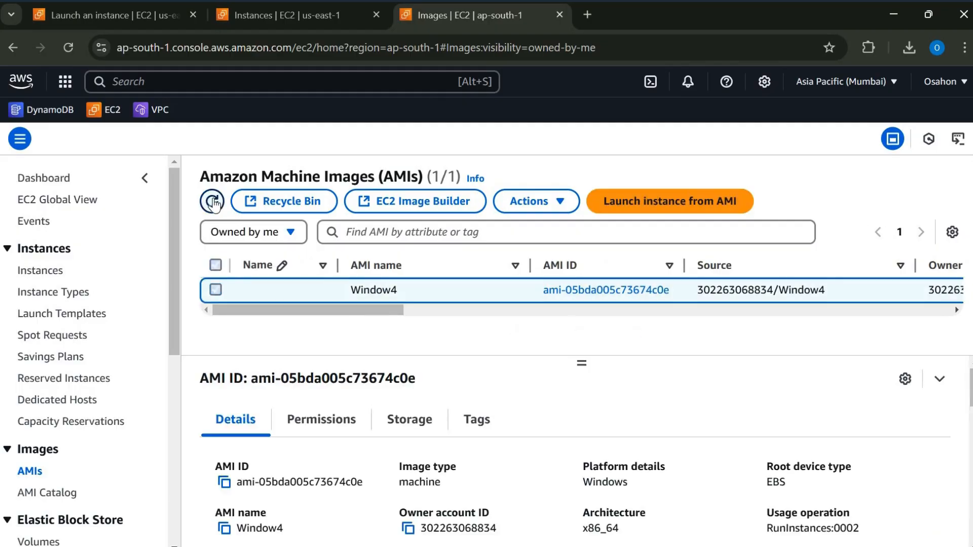
pyautogui.click(212, 202)
# - Review the lab architecture diagram in Word, return to the AWS console, then refresh the AMI list and recheck the Window4 copy's status
pyautogui.click(600, 501)
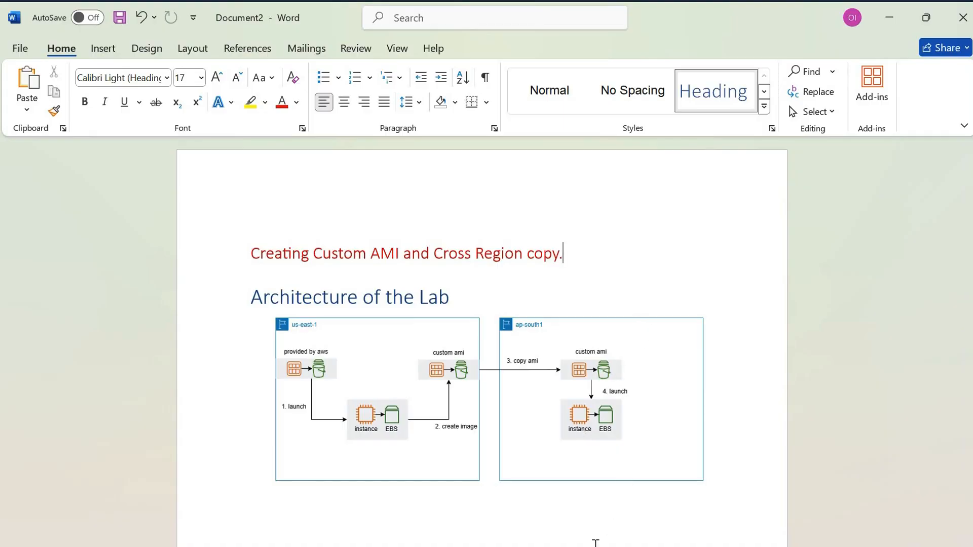
pyautogui.click(563, 522)
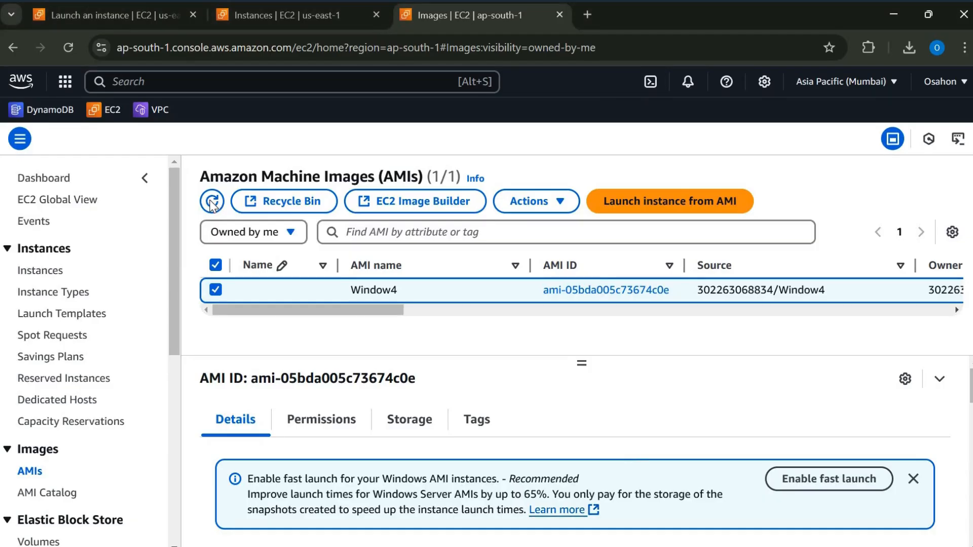
pyautogui.click(211, 202)
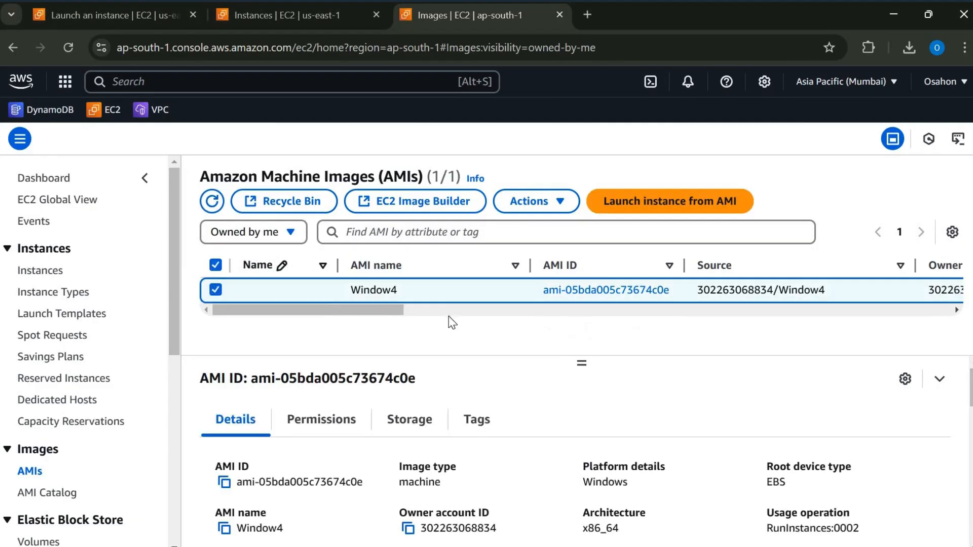
pyautogui.click(588, 310)
pyautogui.moveTo(586, 307); pyautogui.dragTo(607, 305)
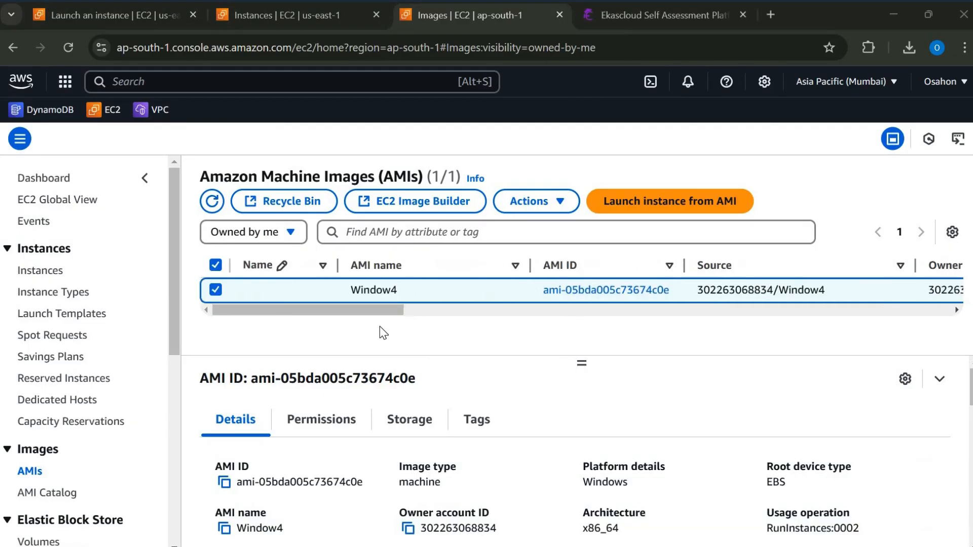
pyautogui.moveTo(366, 309); pyautogui.dragTo(459, 311)
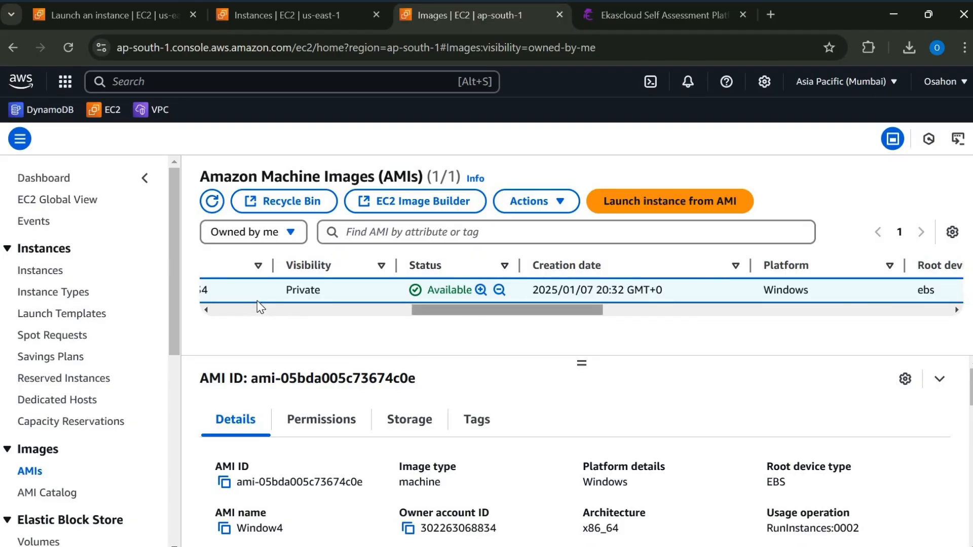
pyautogui.click(221, 309)
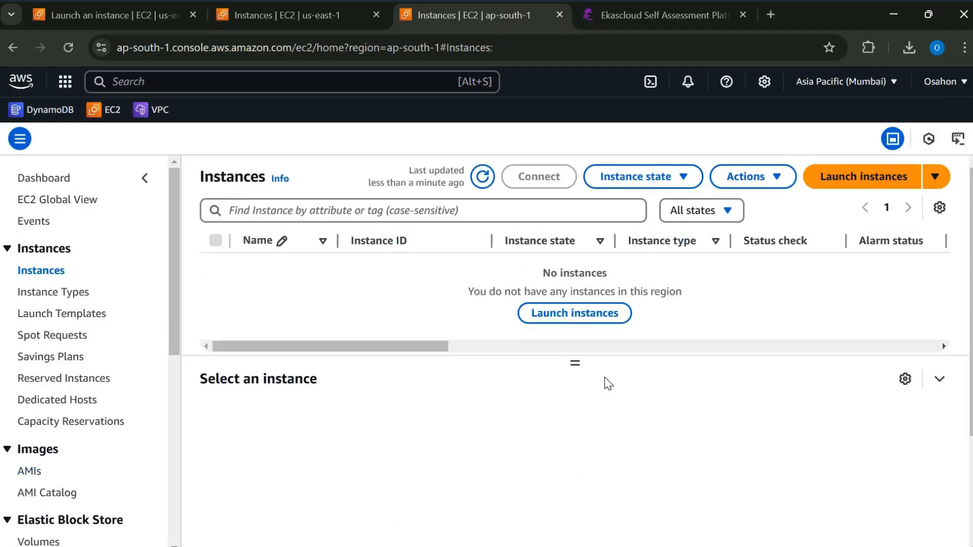
# - Start launching a new EC2 instance in the Mumbai region and name it Window5
pyautogui.click(864, 179)
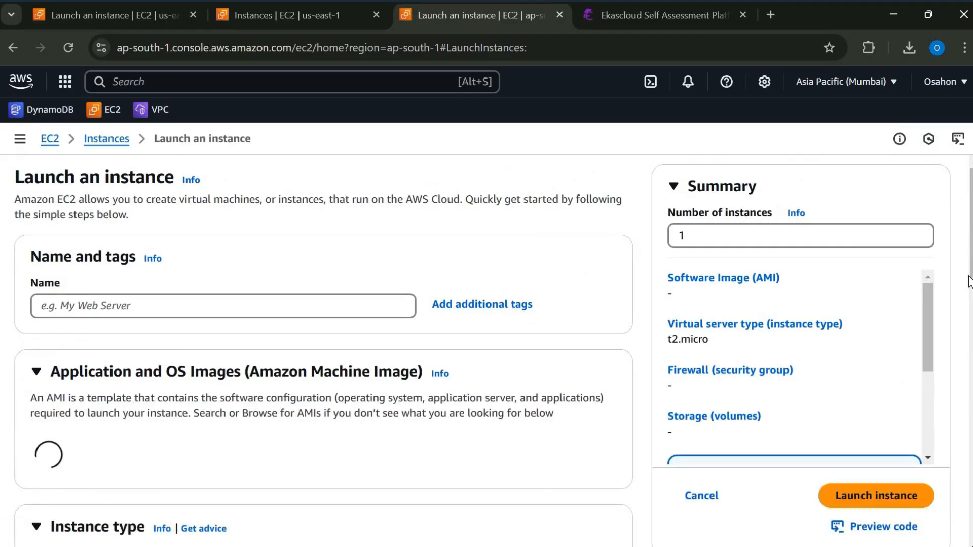
pyautogui.scroll(-4, 275, 291)
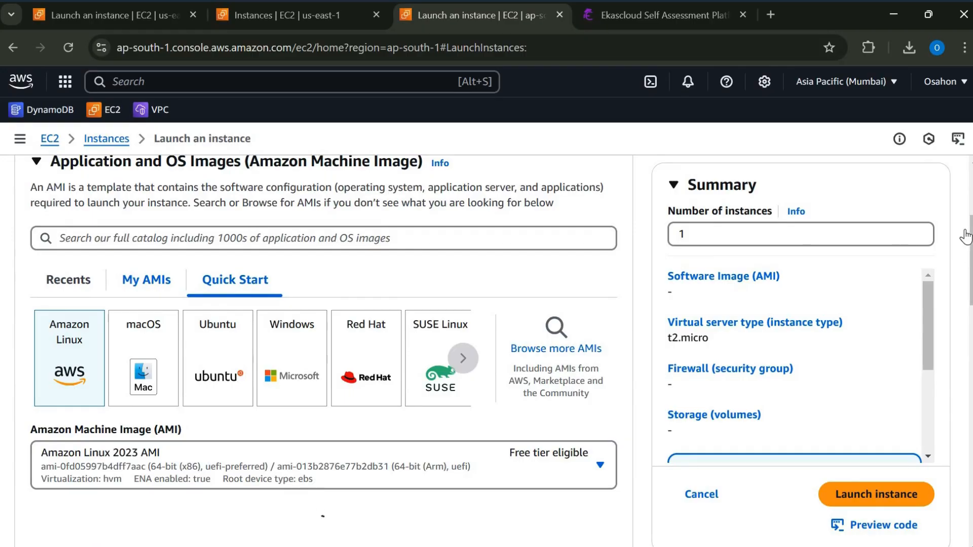
pyautogui.scroll(4, 236, 302)
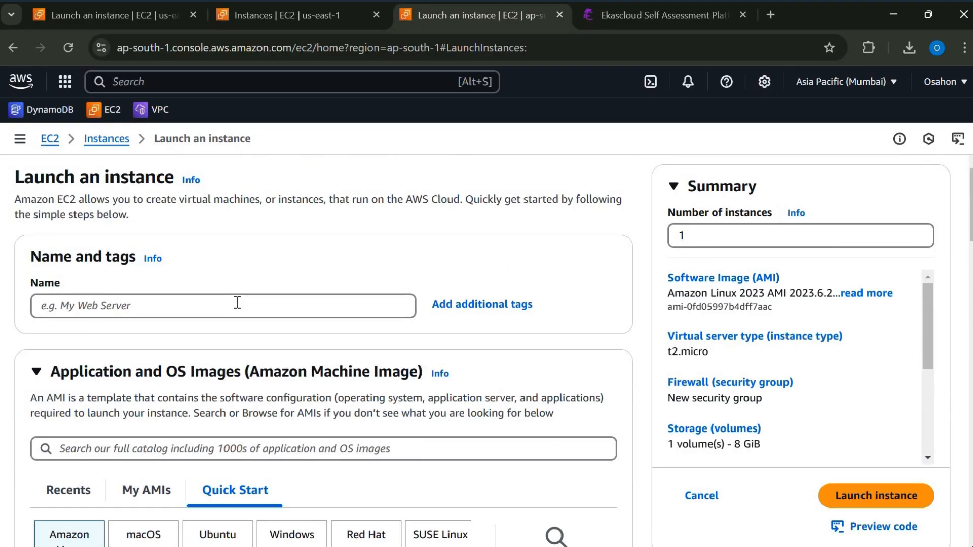
pyautogui.click(236, 303)
pyautogui.write('W')
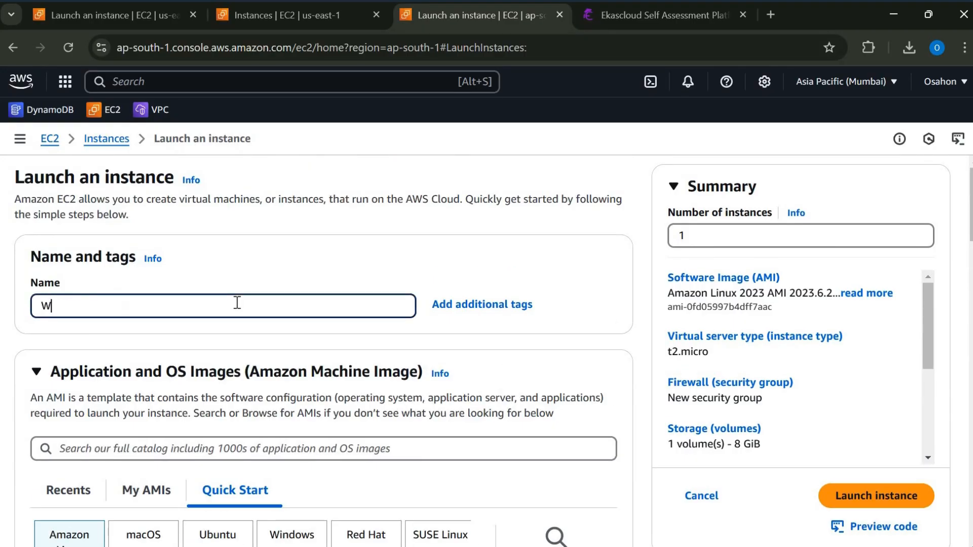
pyautogui.write('indow')
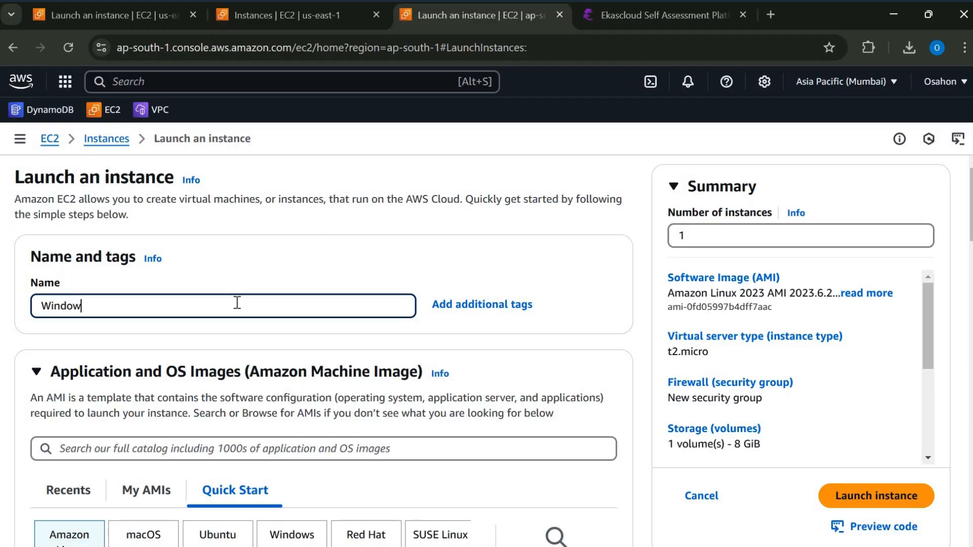
pyautogui.write('5')
pyautogui.click(972, 225)
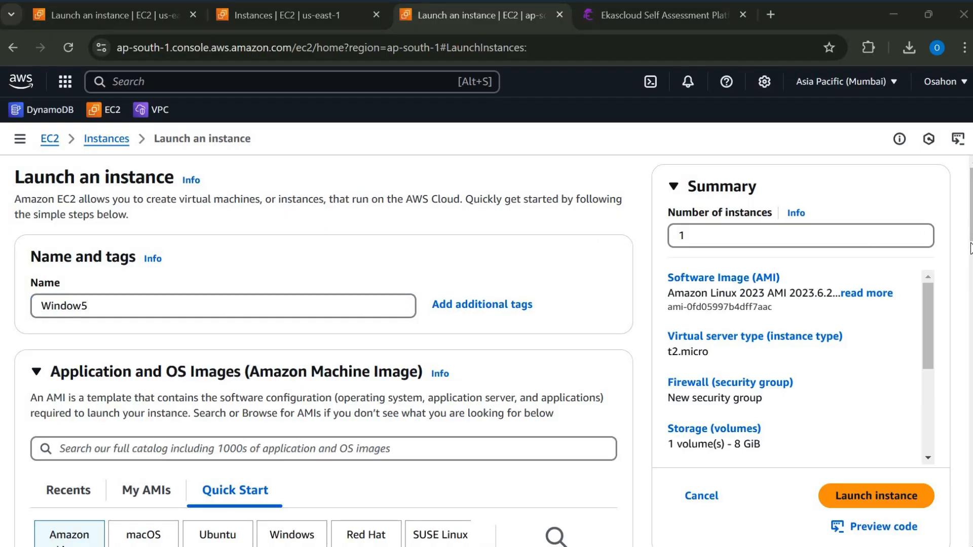
# - Choose the copied Window4 image from the self-owned AMIs as the machine image for the new instance
pyautogui.click(152, 369)
pyautogui.scroll(-4, 146, 270)
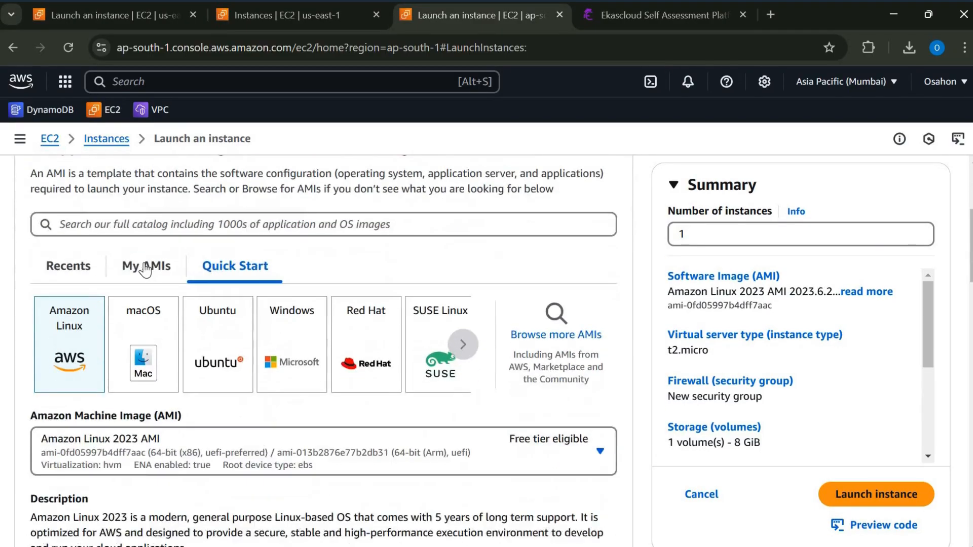
pyautogui.click(146, 268)
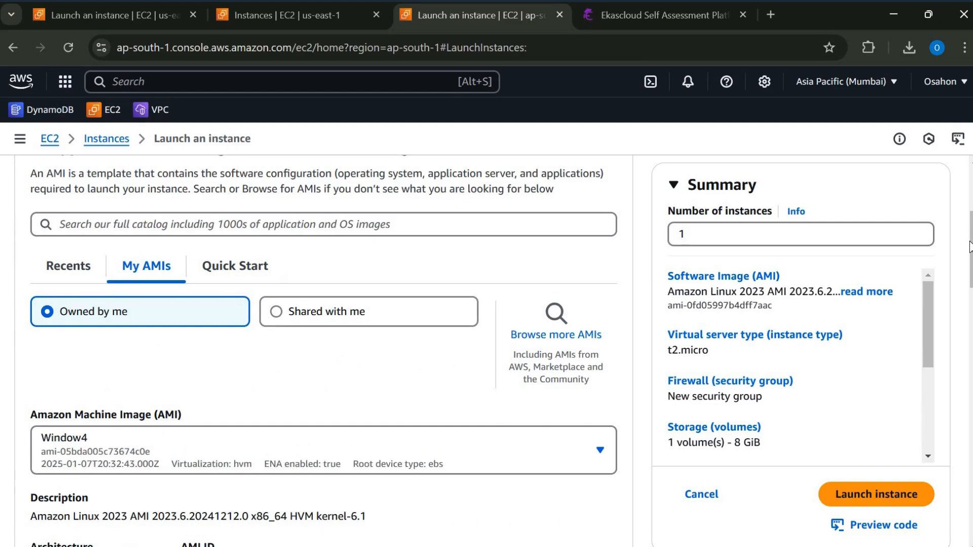
pyautogui.scroll(-4, 377, 243)
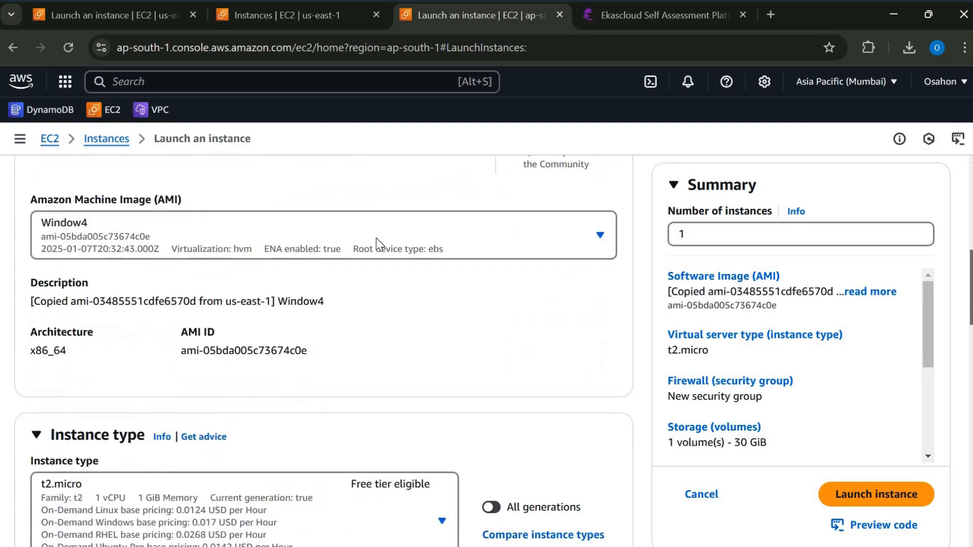
pyautogui.click(402, 226)
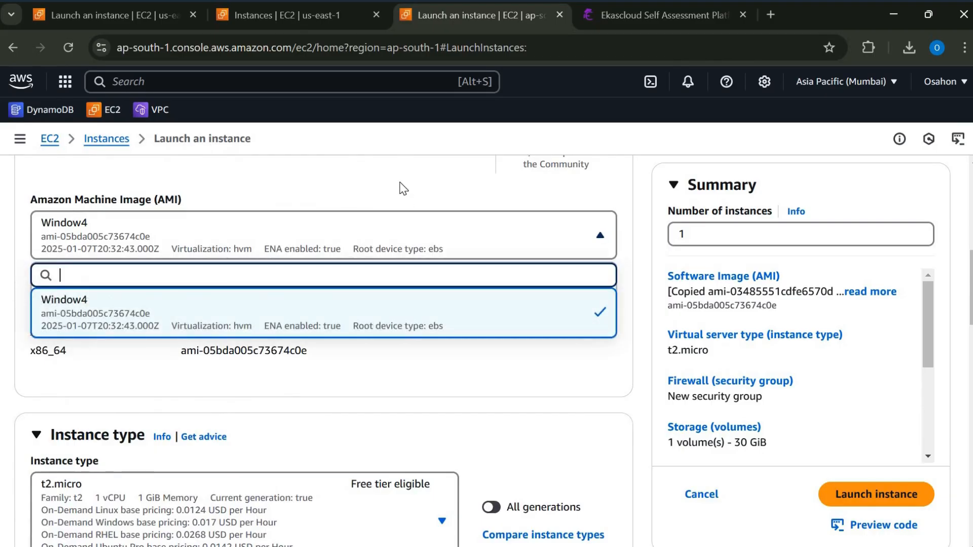
pyautogui.click(238, 500)
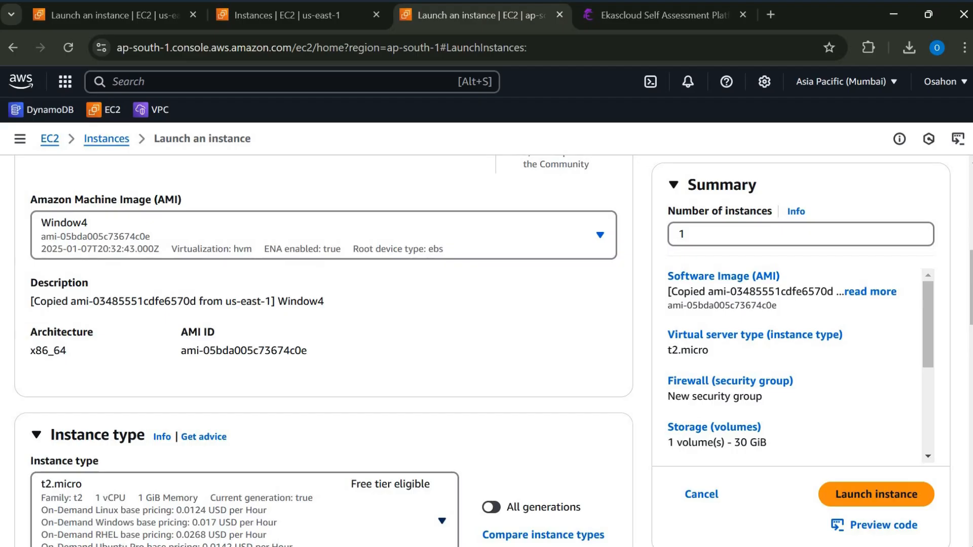
# - Keep the t2.micro instance type and select the existing RSA key pair named after the signed-in account holder
pyautogui.scroll(-4, 971, 332)
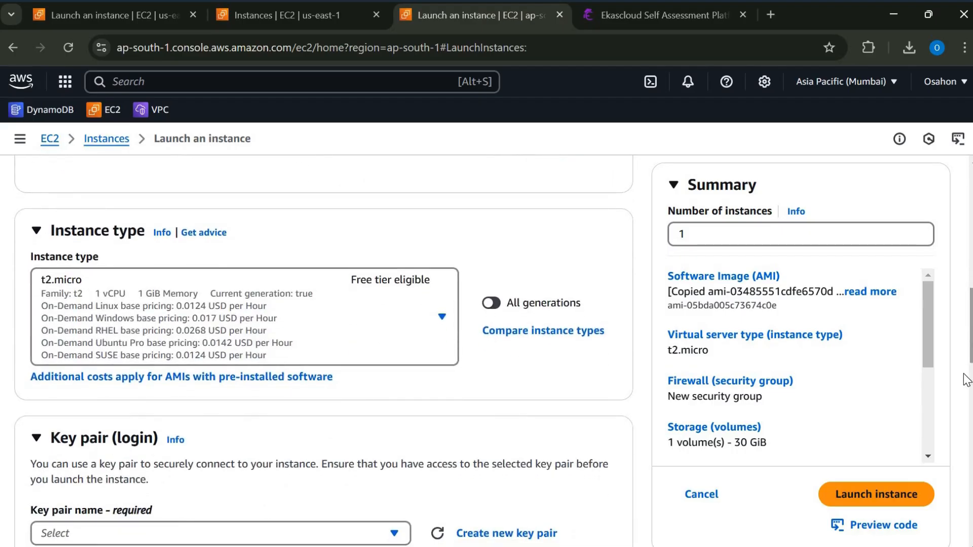
pyautogui.scroll(-5, 512, 276)
pyautogui.click(388, 311)
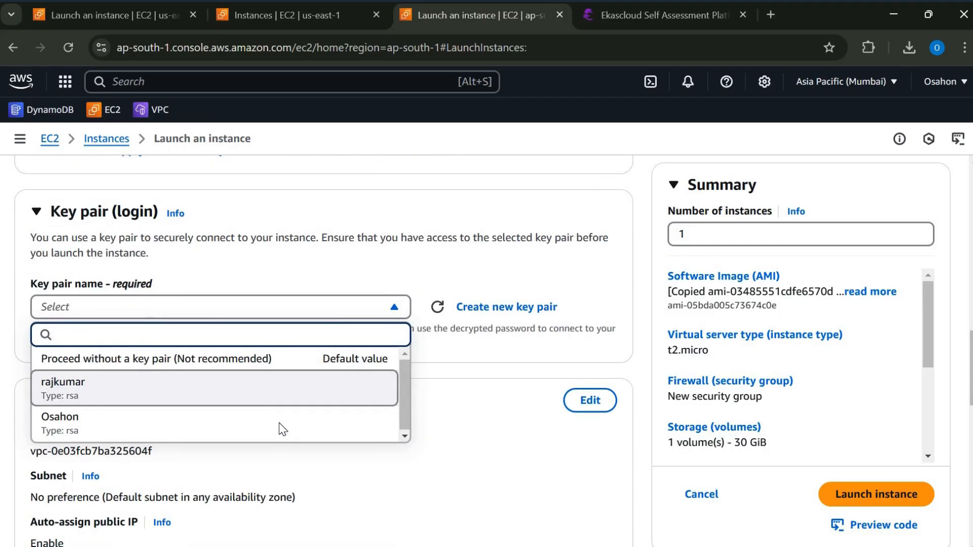
pyautogui.click(280, 426)
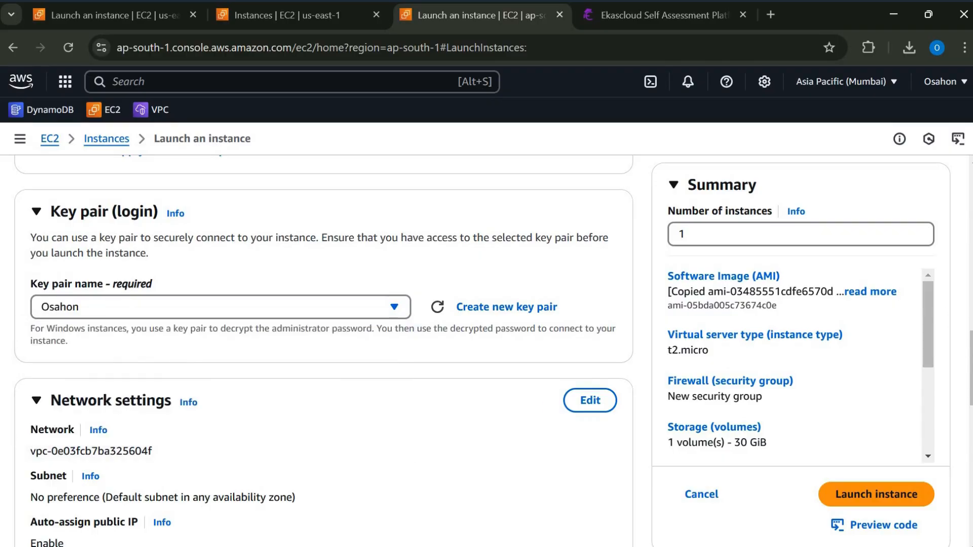
# - Edit the network settings and place the instance in the default VPC's ap-south-1a subnet, CIDR 172.31.32.0/20
pyautogui.scroll(-3, 324, 350)
pyautogui.scroll(-2, 970, 417)
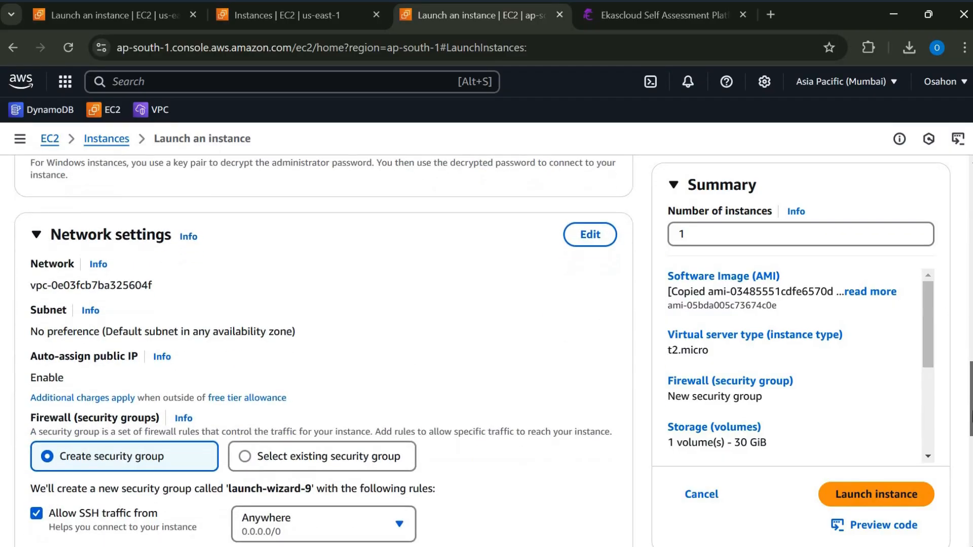
pyautogui.moveTo(967, 407); pyautogui.dragTo(968, 391)
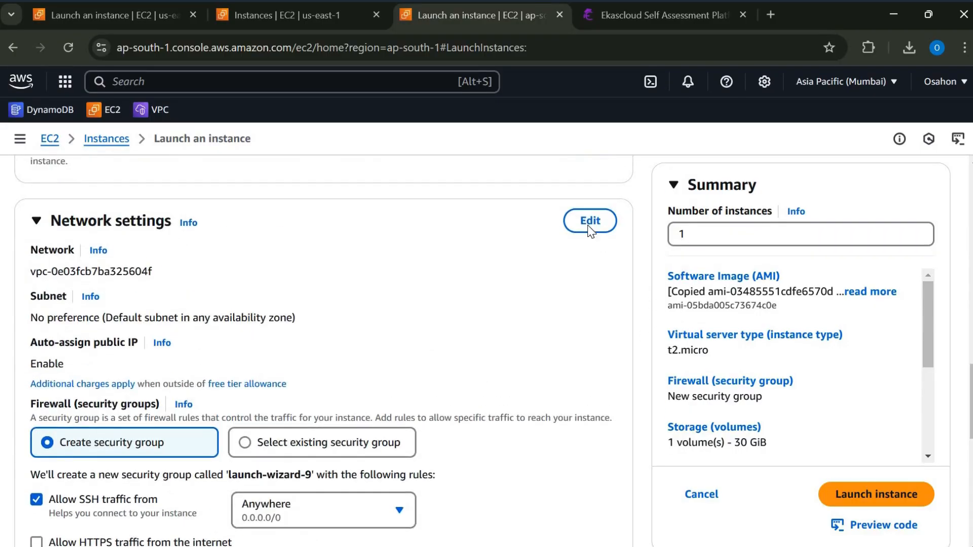
pyautogui.click(588, 223)
pyautogui.click(385, 336)
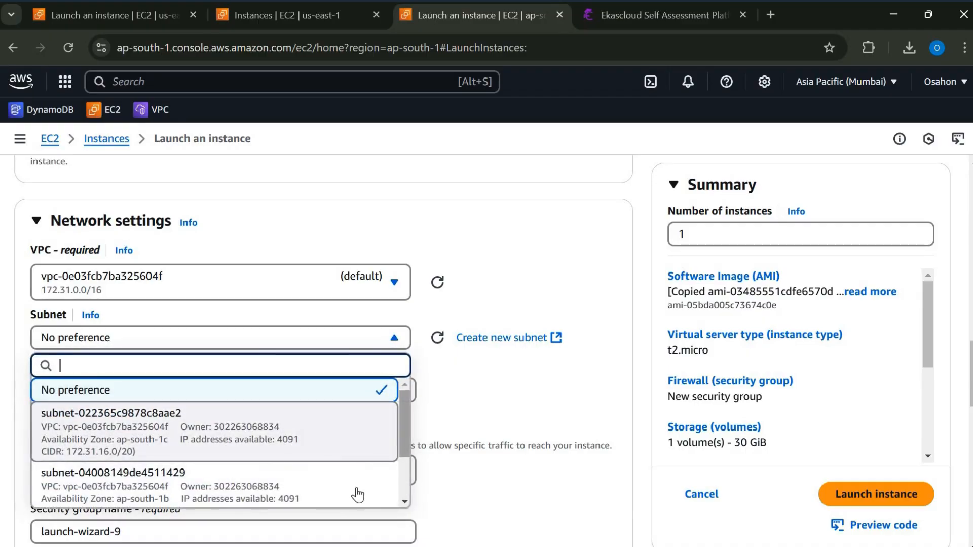
pyautogui.scroll(-3, 326, 494)
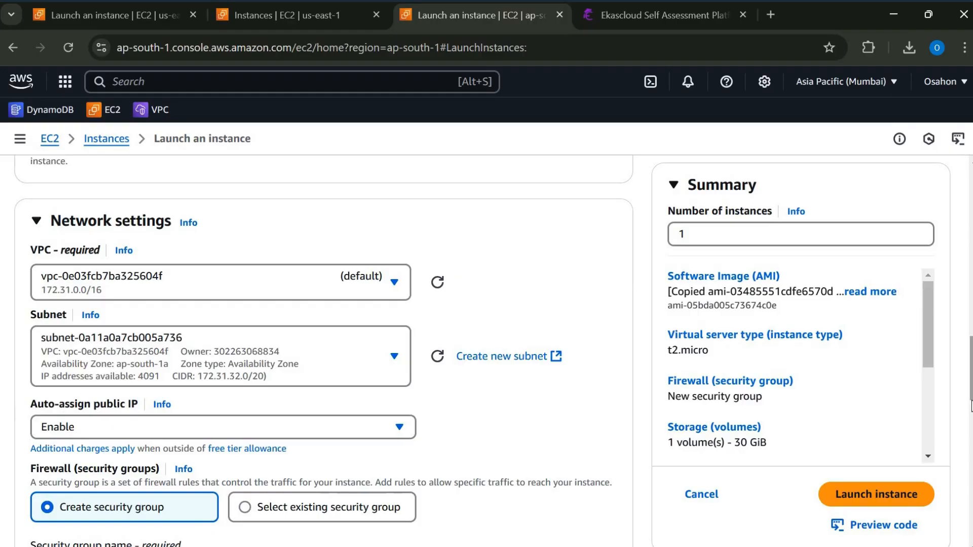
# - Add a second inbound security group rule of type HTTP with source type Anywhere, keeping the new launch-wizard-9 security group
pyautogui.scroll(-4, 55, 296)
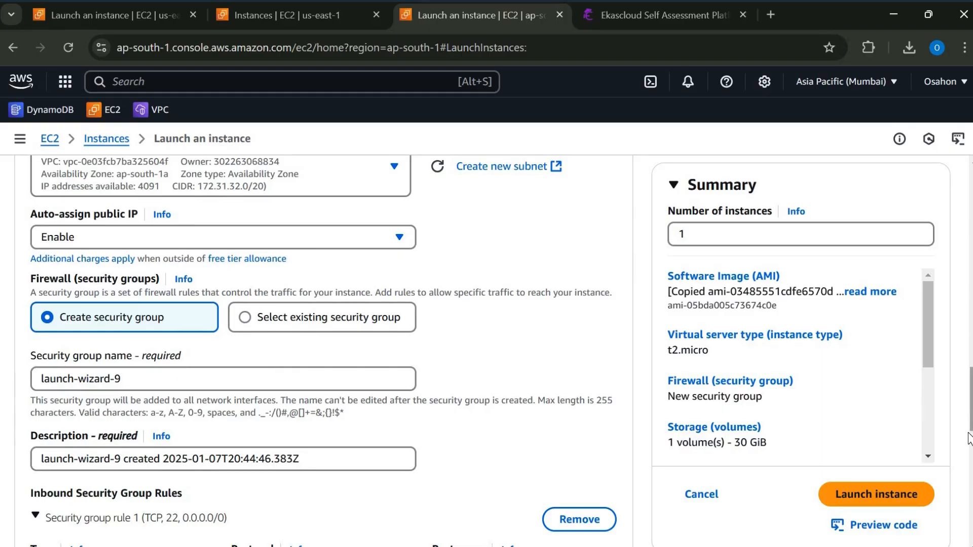
pyautogui.scroll(-5, 456, 361)
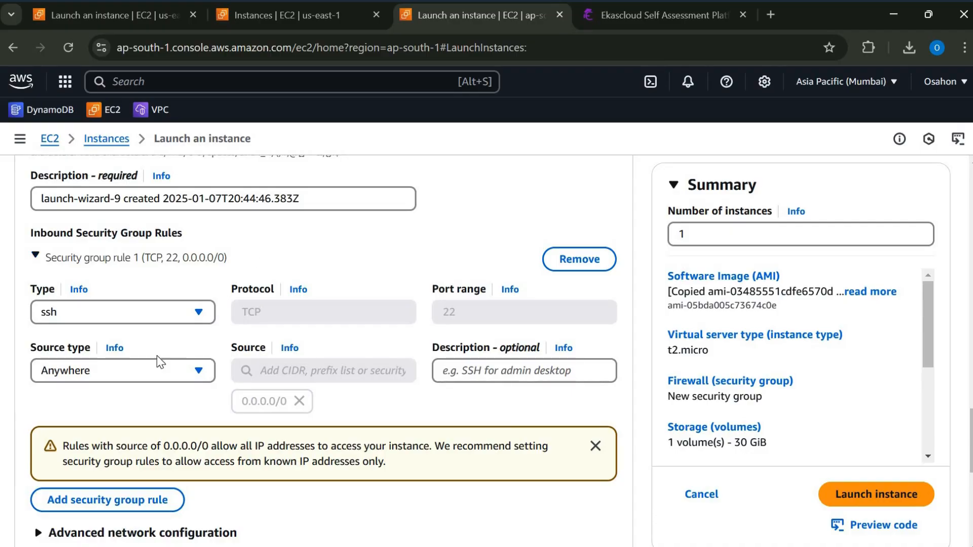
pyautogui.click(125, 500)
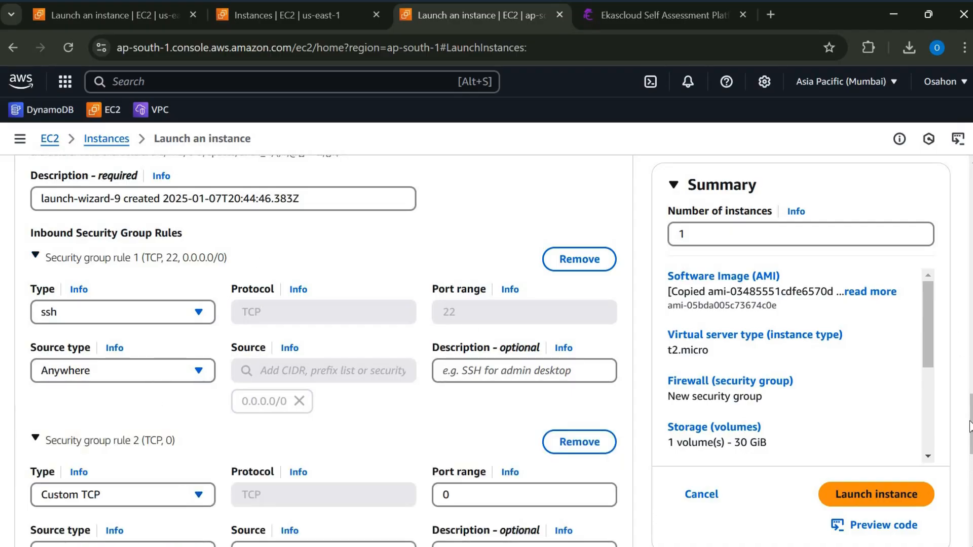
pyautogui.scroll(-4, 195, 317)
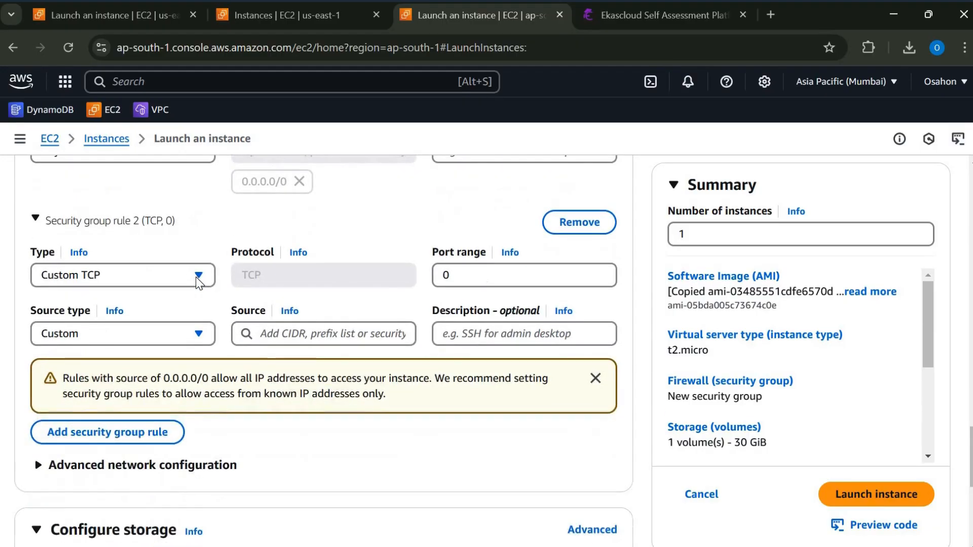
pyautogui.click(197, 279)
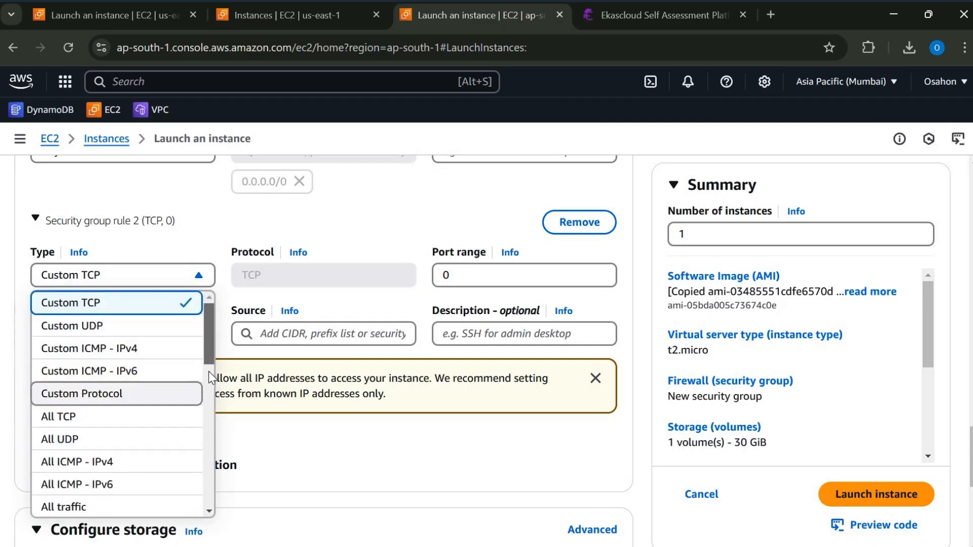
pyautogui.scroll(-3, 212, 390)
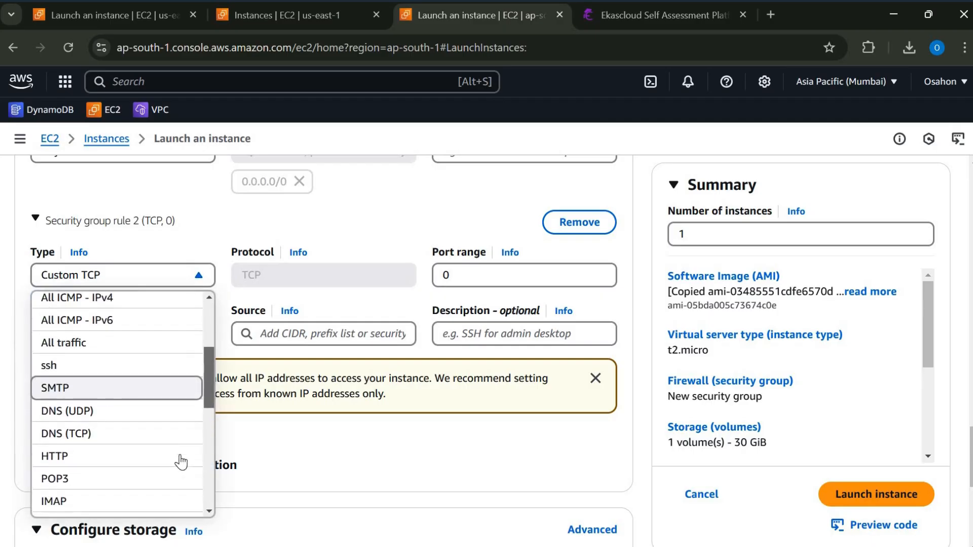
pyautogui.press('Down')
pyautogui.press('Down')
pyautogui.press('Down')
pyautogui.press('Return')
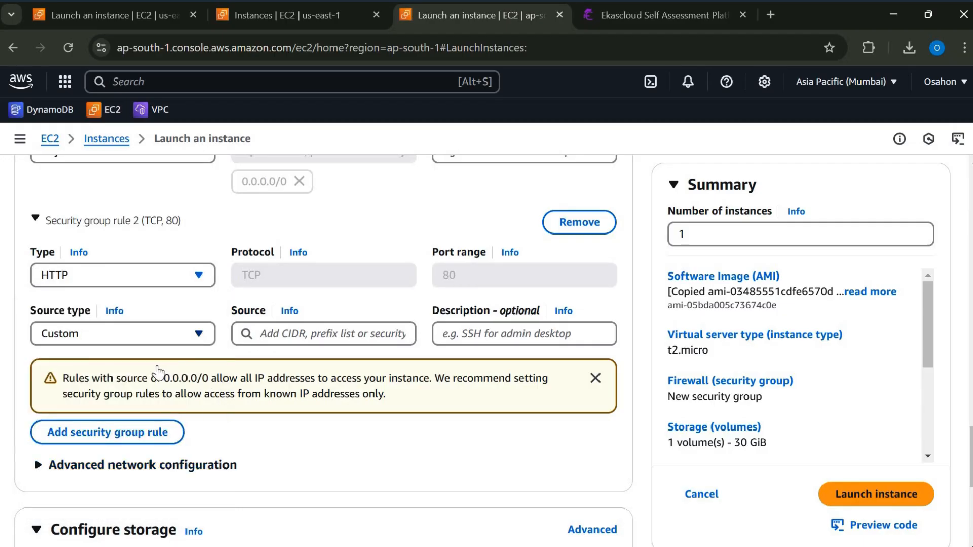
pyautogui.click(186, 336)
pyautogui.click(159, 364)
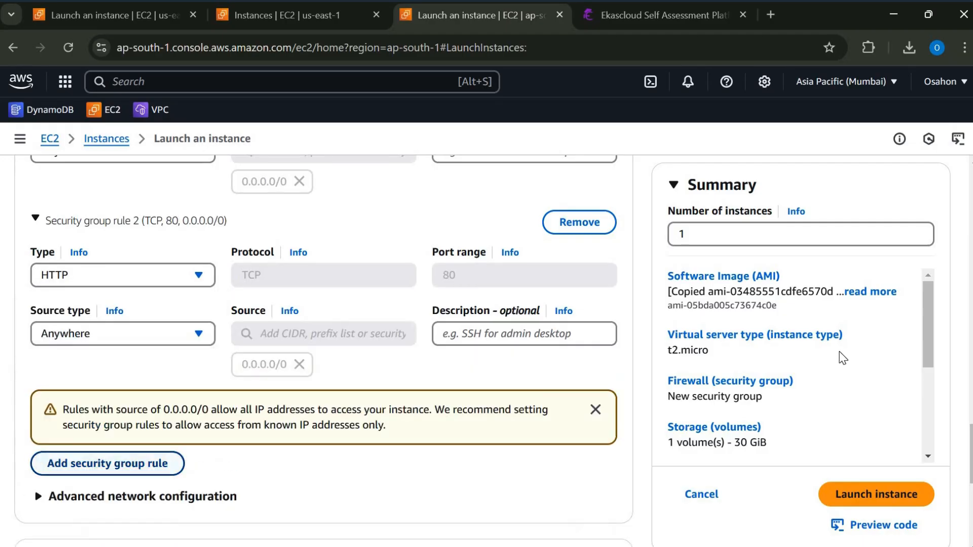
# - Add a third inbound security group rule of type HTTPS with source type Anywhere
pyautogui.click(153, 464)
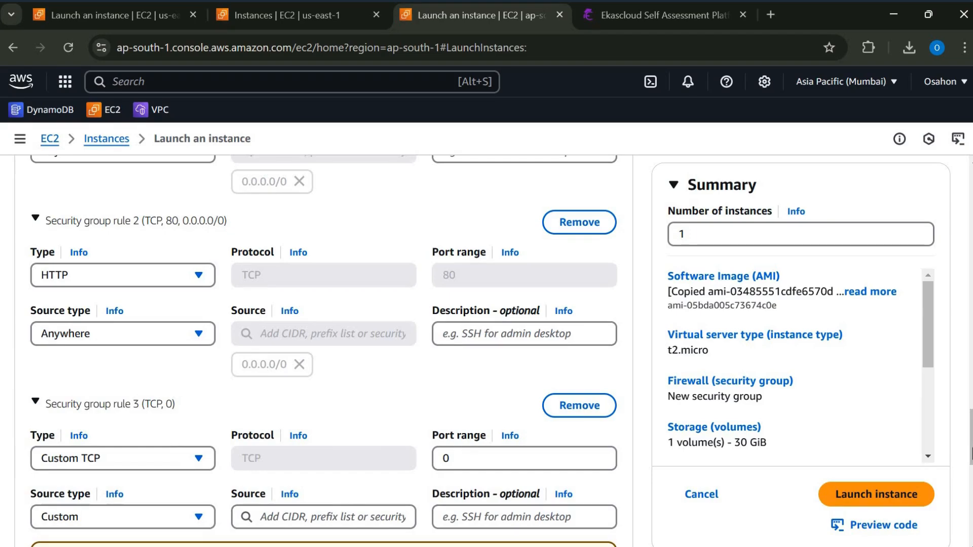
pyautogui.scroll(-3, 158, 330)
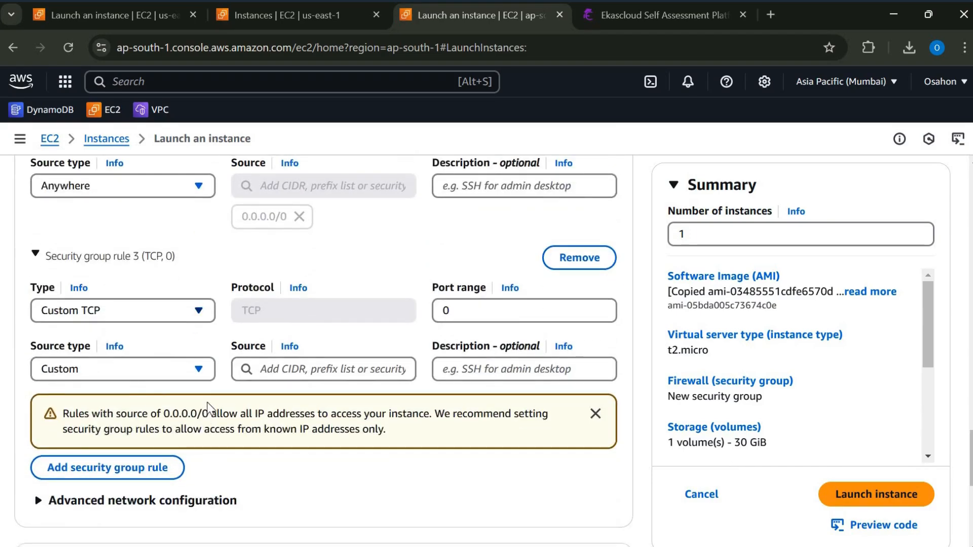
pyautogui.click(198, 310)
pyautogui.scroll(-5, 204, 444)
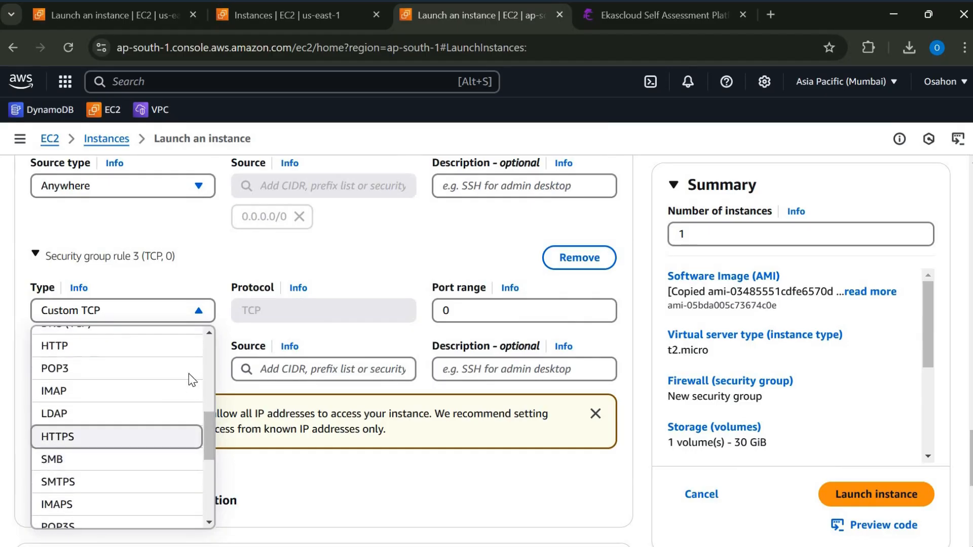
pyautogui.click(117, 436)
pyautogui.click(167, 369)
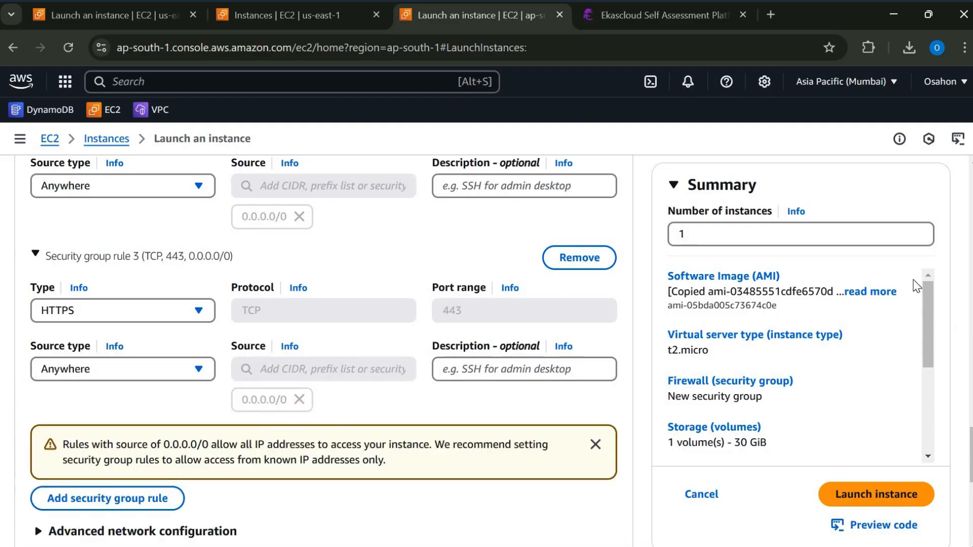
# - Check the remaining launch settings and launch the single Window5 instance in the Mumbai region
pyautogui.scroll(-5, 915, 279)
pyautogui.scroll(5, 878, 448)
pyautogui.click(855, 496)
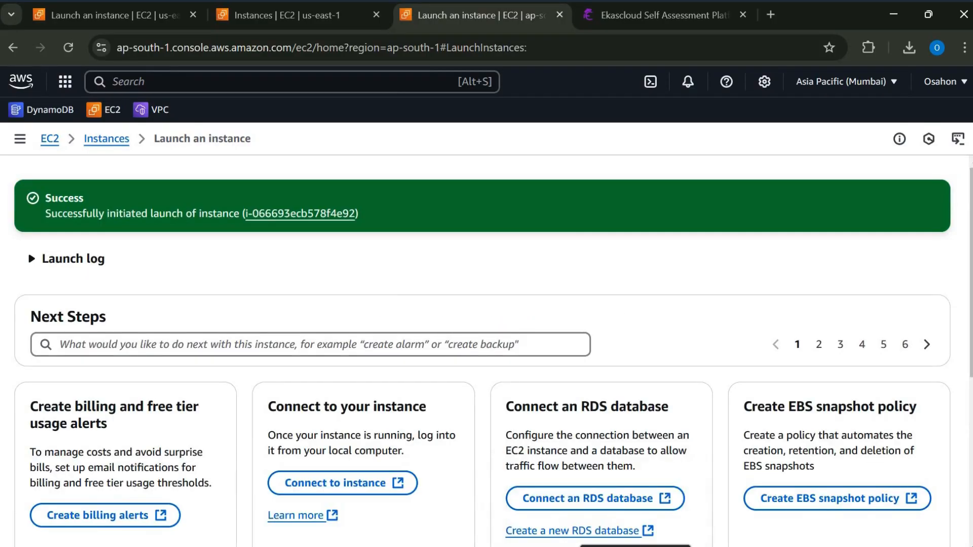
# - Review the lab architecture diagram in the Word document, and open the newly launched instance from the launch confirmation in the browser
pyautogui.click(599, 546)
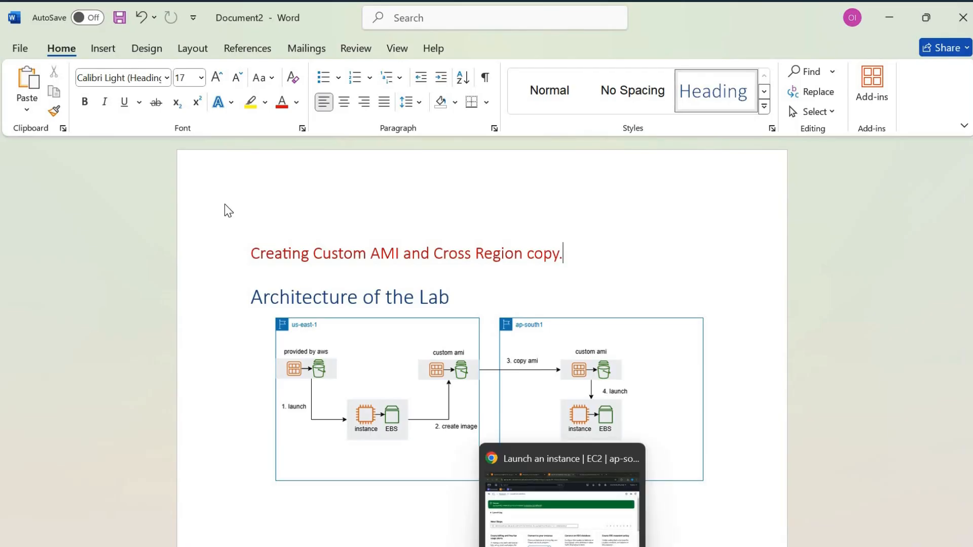
pyautogui.click(564, 530)
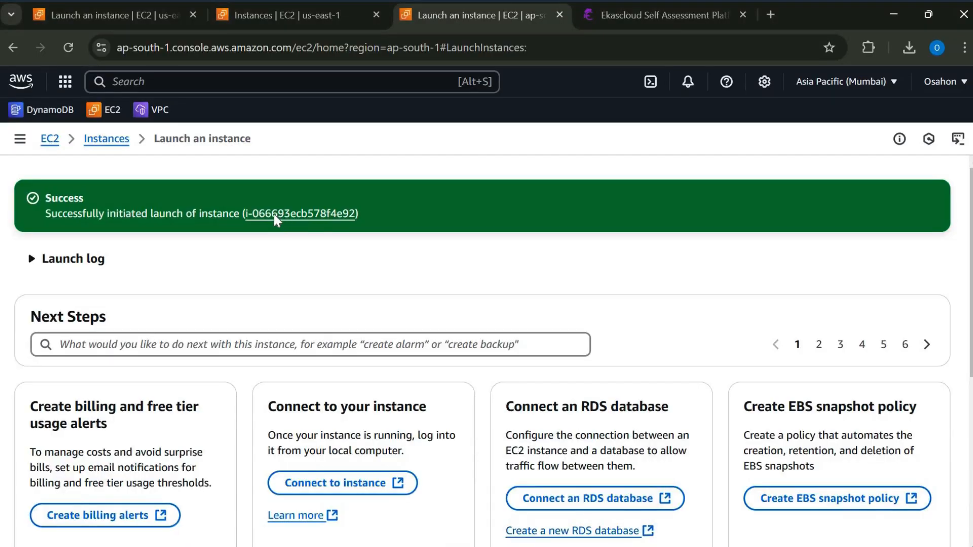
pyautogui.click(274, 215)
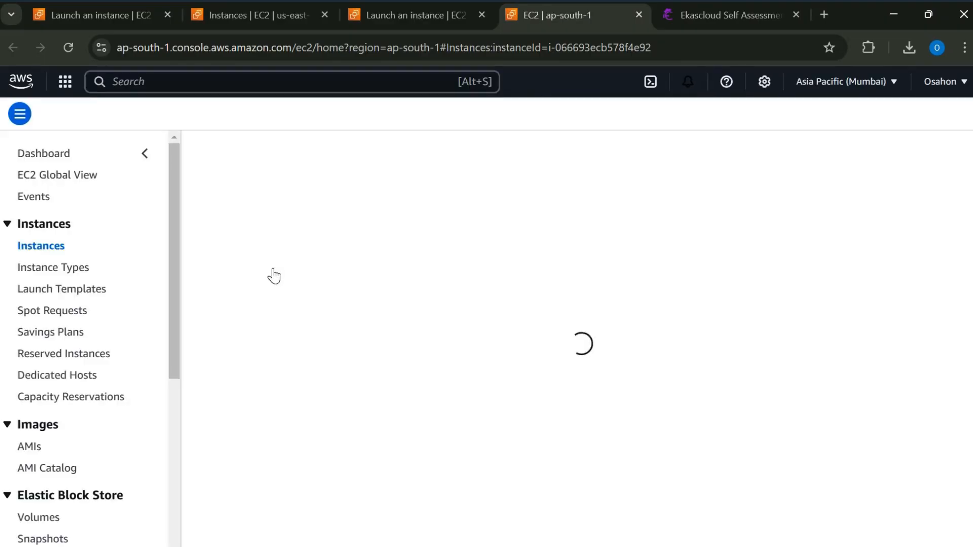